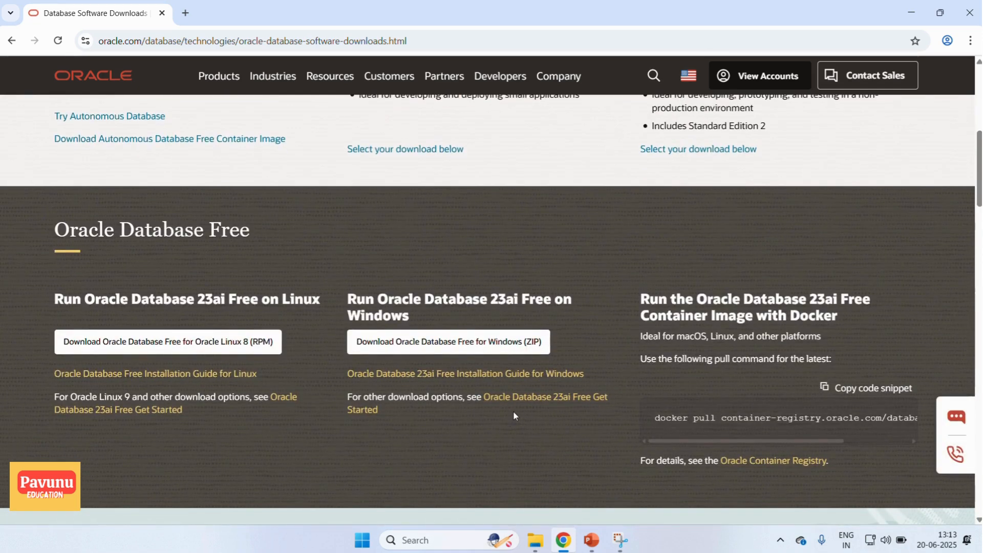
- Download the Windows x64 WINDOWS.X64_238000_free.zip from the Oracle Database 23ai Free Get Started page into the Downloads Oracle folder
{"action": "left_click", "coordinate": [543, 405]}
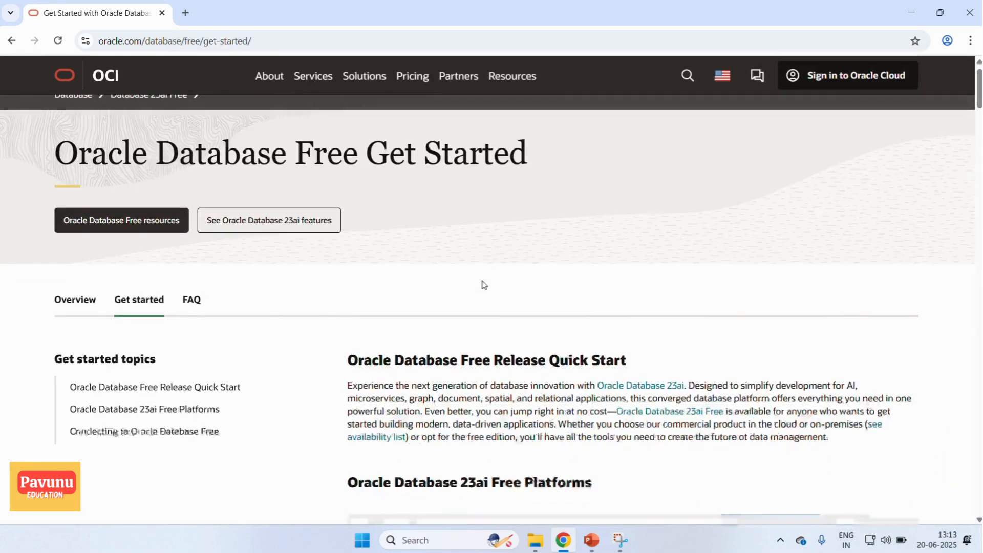
{"action": "scroll", "coordinate": [483, 286], "scroll_direction": "down", "scroll_amount": 3}
{"action": "scroll", "coordinate": [527, 402], "scroll_direction": "down", "scroll_amount": 1}
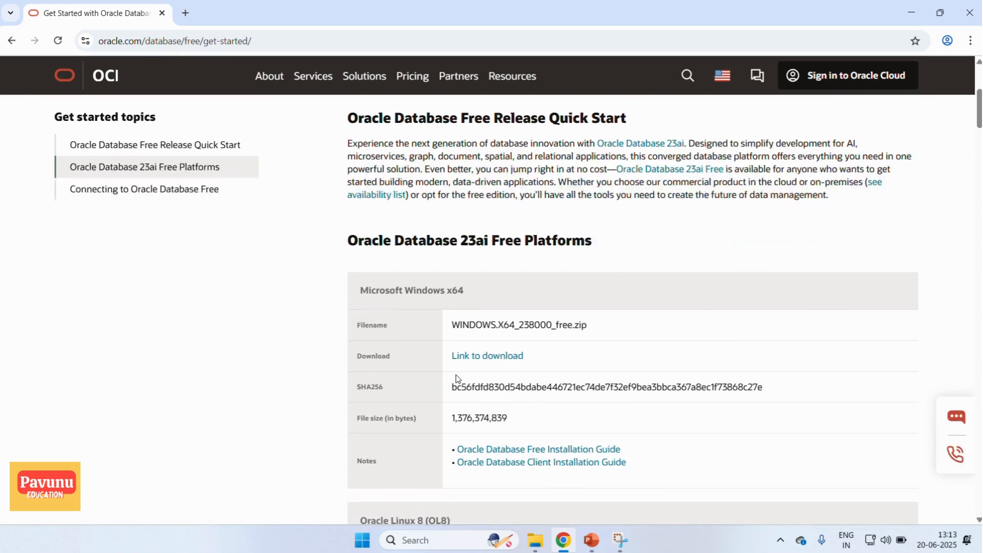
{"action": "left_click", "coordinate": [477, 361]}
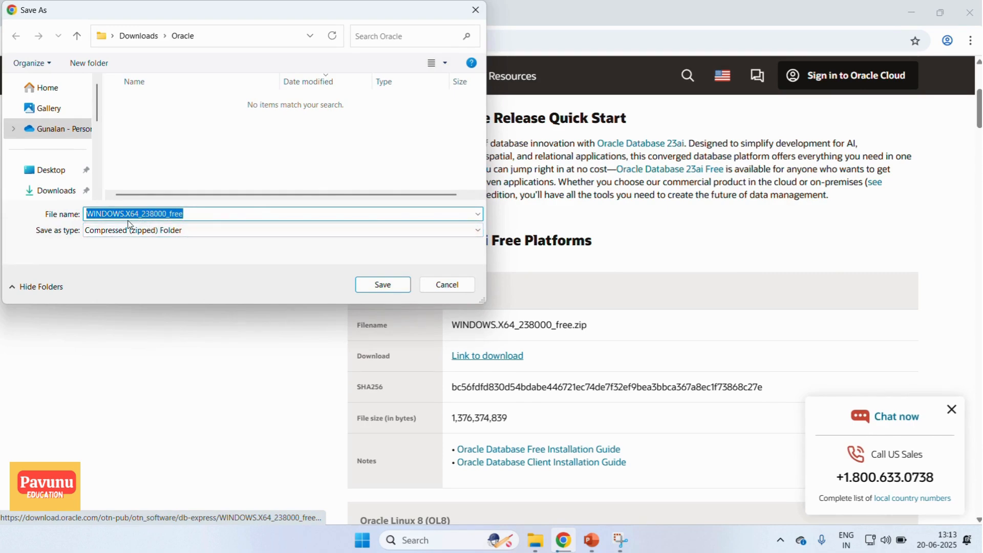
{"action": "left_click", "coordinate": [383, 285]}
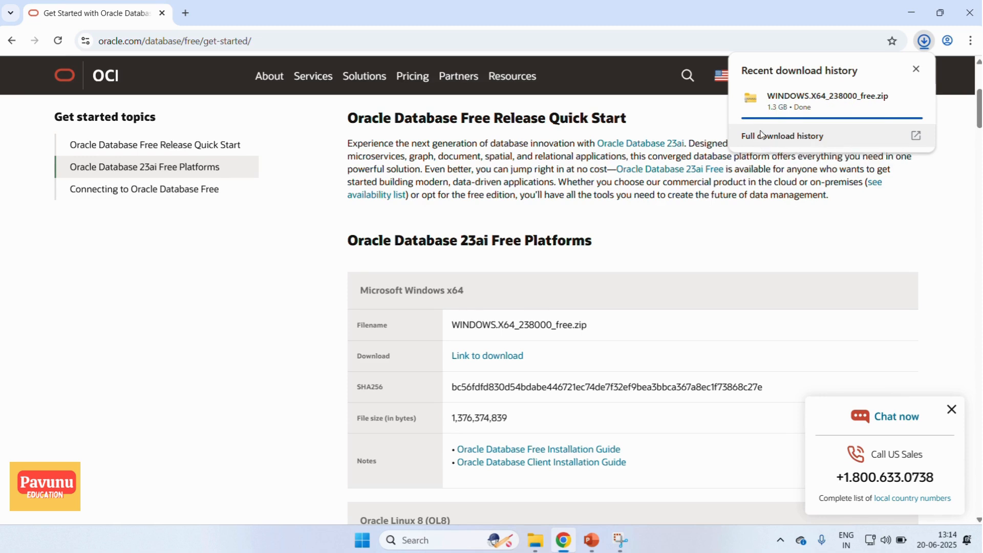
- Check the status of the zip file in the recent download history
{"action": "mouse_move", "coordinate": [779, 101]}
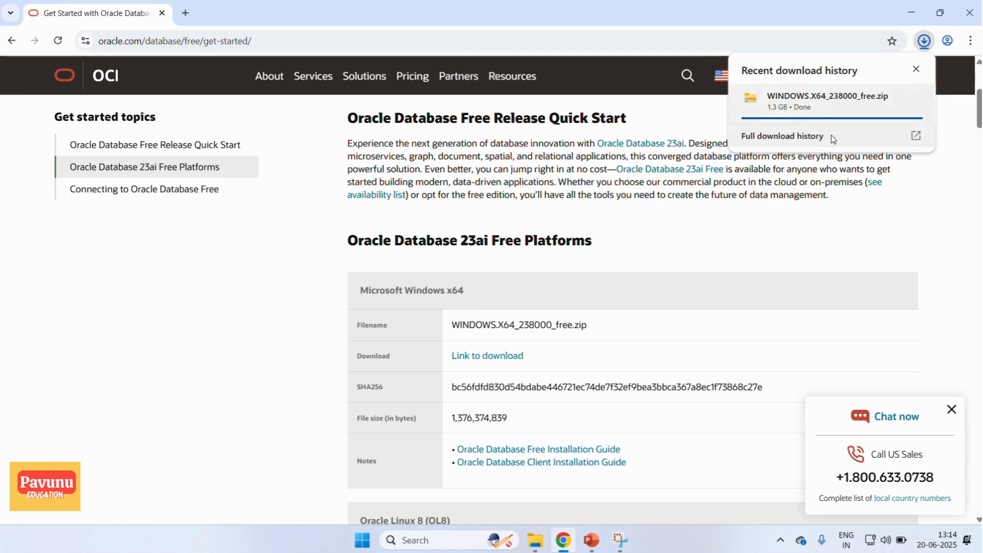
{"action": "left_click", "coordinate": [940, 190]}
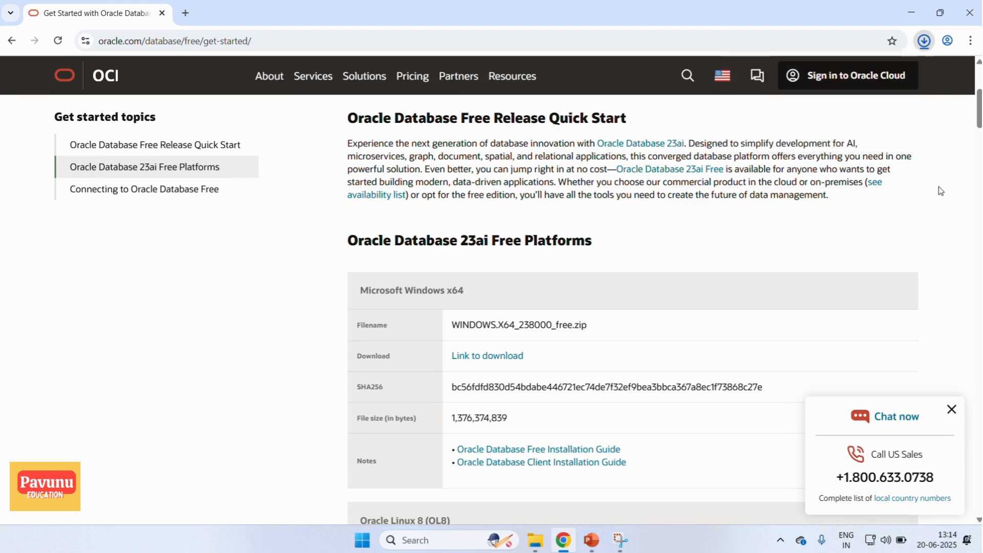
{"action": "left_click", "coordinate": [924, 42]}
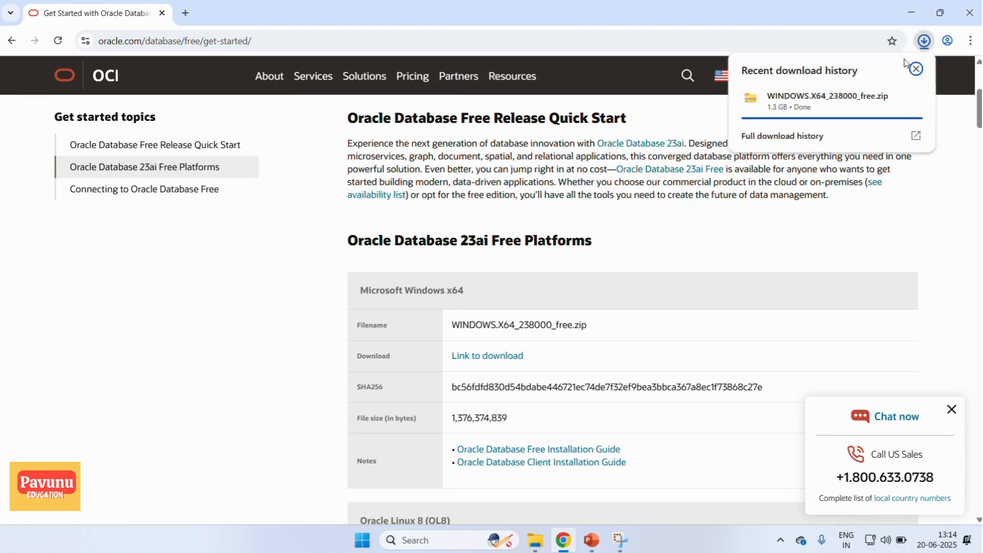
{"action": "left_click", "coordinate": [938, 187]}
- Extract all files of the WINDOWS.X64_238000_free zip in the Oracle download folder, using the default destination
{"action": "left_click", "coordinate": [537, 541]}
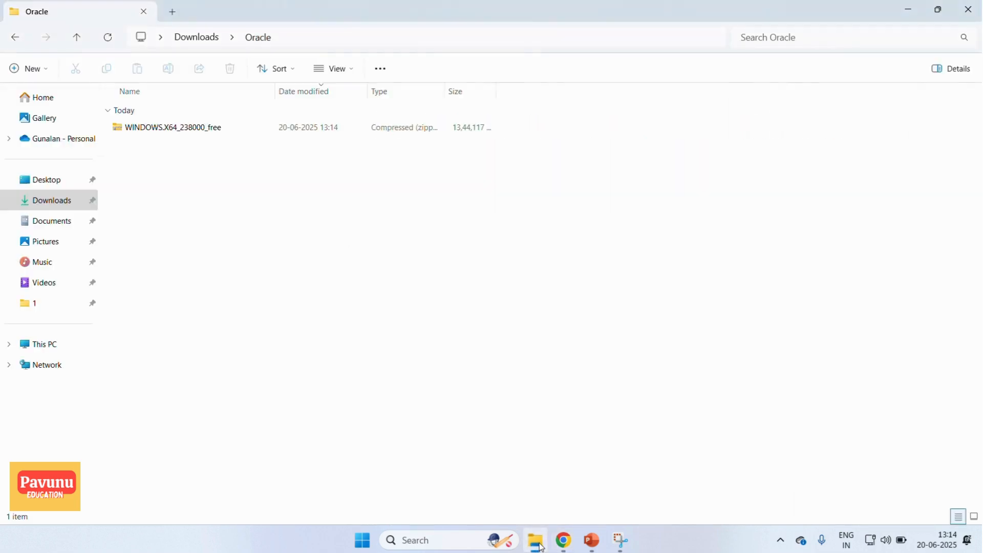
{"action": "left_click", "coordinate": [128, 131]}
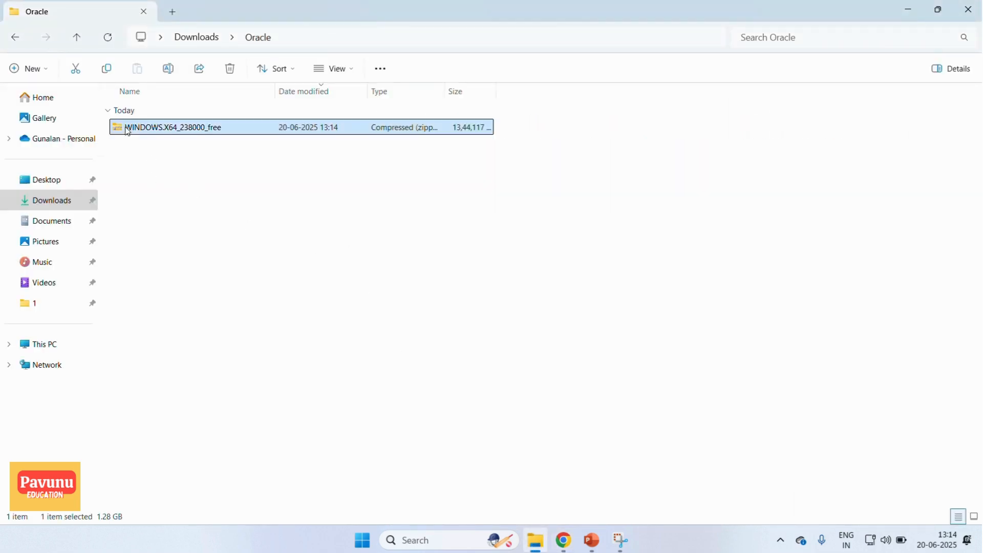
{"action": "right_click", "coordinate": [128, 131]}
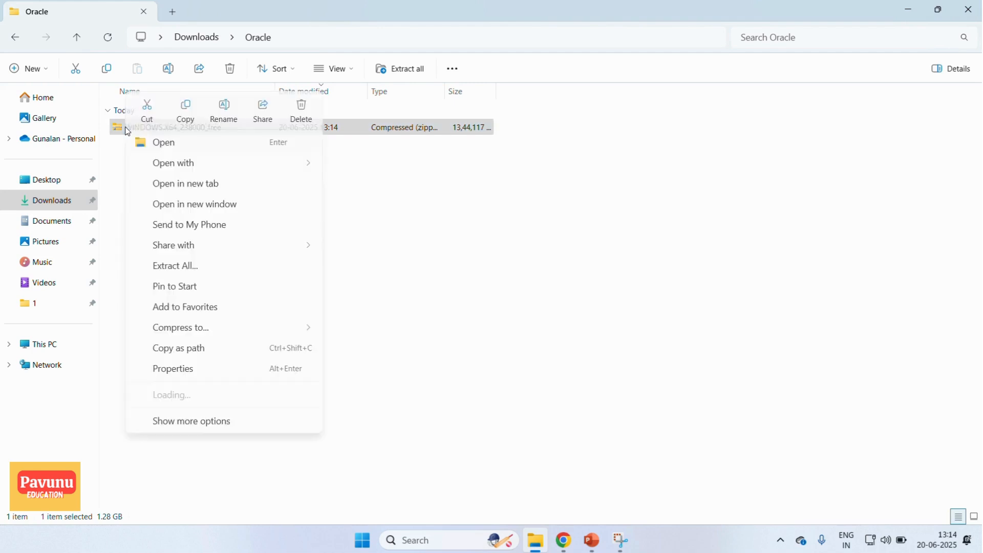
{"action": "left_click", "coordinate": [185, 272]}
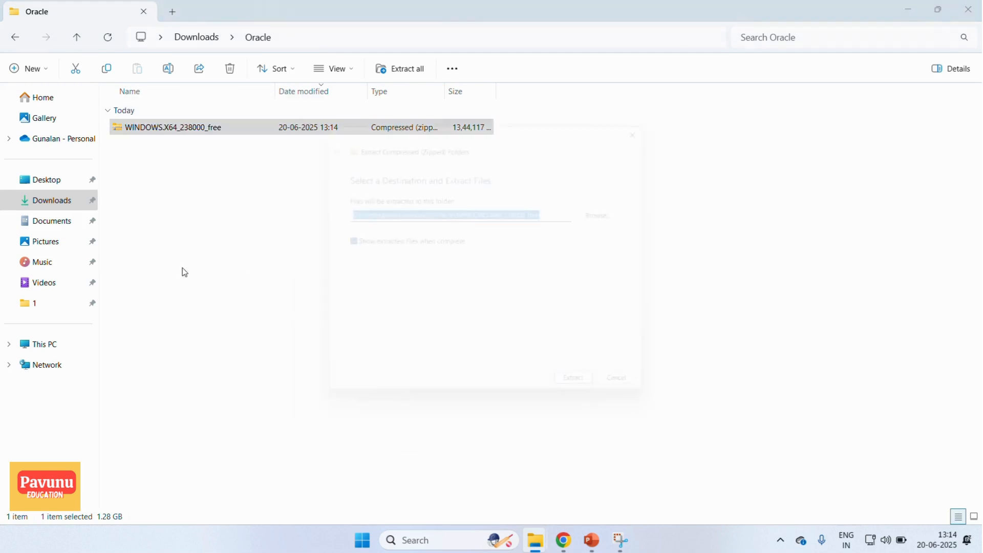
{"action": "left_click", "coordinate": [605, 405]}
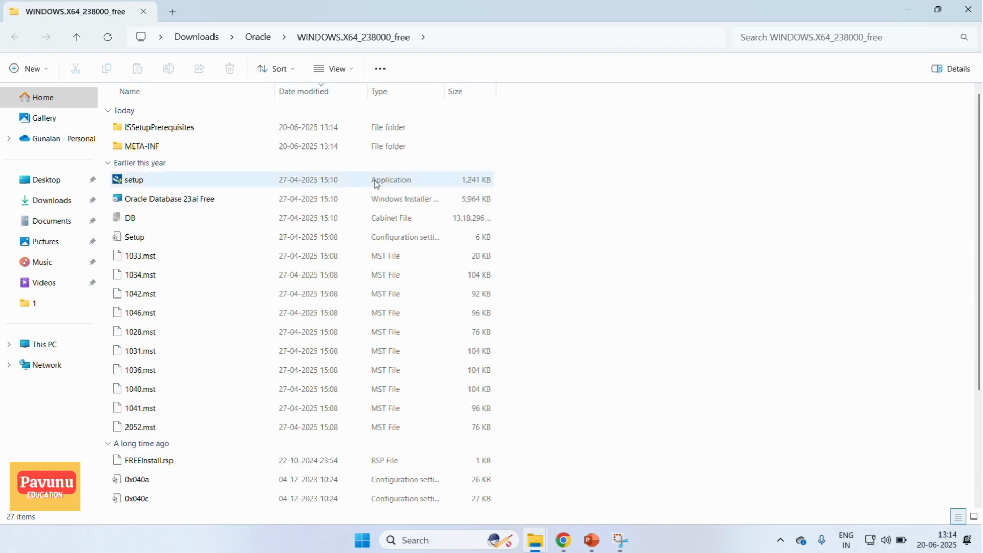
- View the parent Oracle folder and reopen the extracted WINDOWS.X64_238000_free folder
{"action": "left_click", "coordinate": [252, 31]}
{"action": "left_click", "coordinate": [589, 154]}
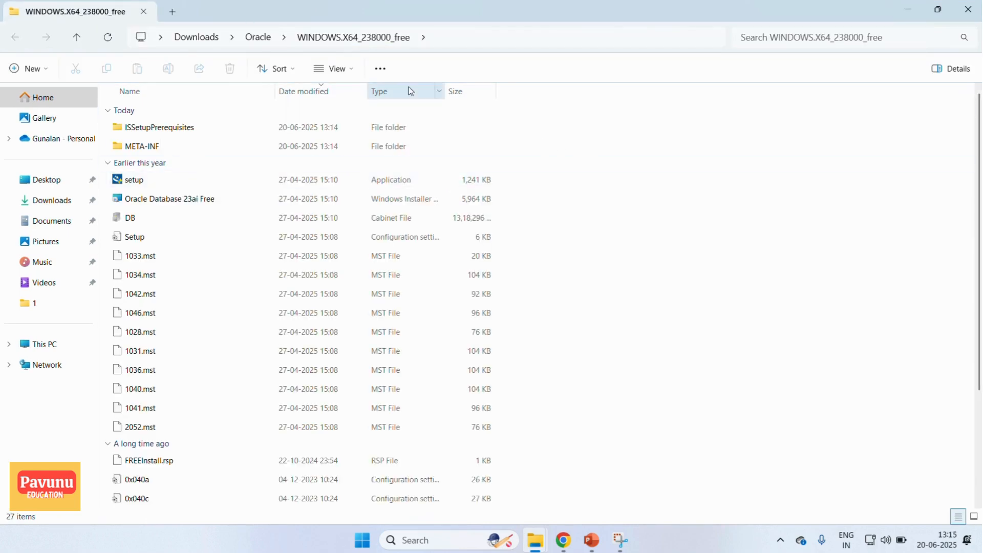
{"action": "left_click", "coordinate": [258, 37]}
{"action": "left_click", "coordinate": [169, 164]}
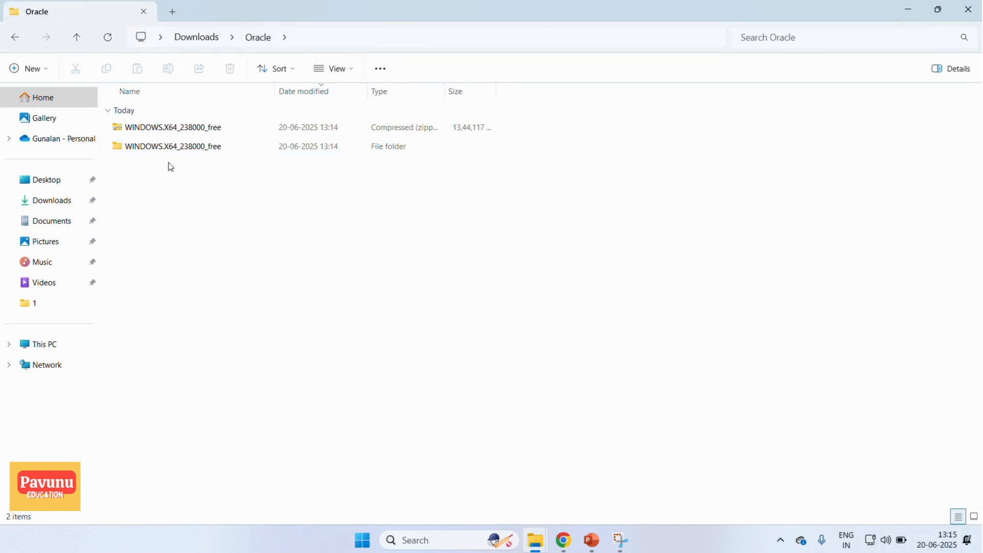
{"action": "double_click", "coordinate": [142, 152]}
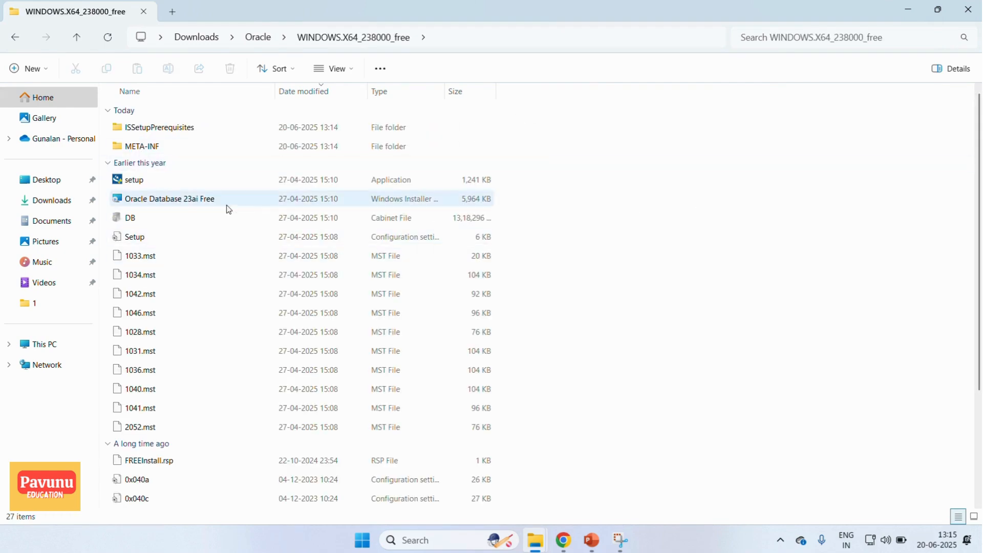
- Run the setup application from the extracted folder and accept the terms of the license agreement
{"action": "left_click", "coordinate": [151, 183]}
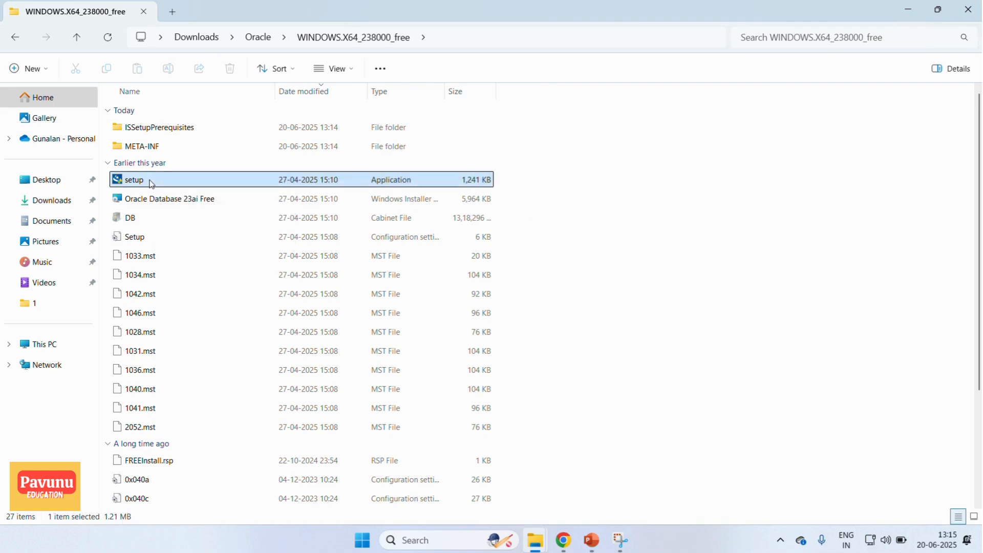
{"action": "double_click", "coordinate": [152, 184]}
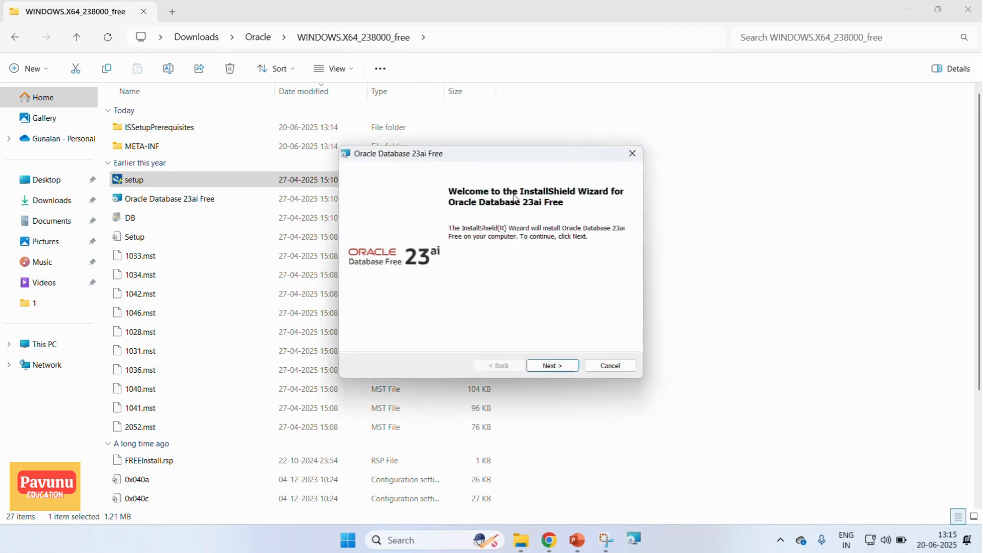
{"action": "left_click", "coordinate": [555, 366]}
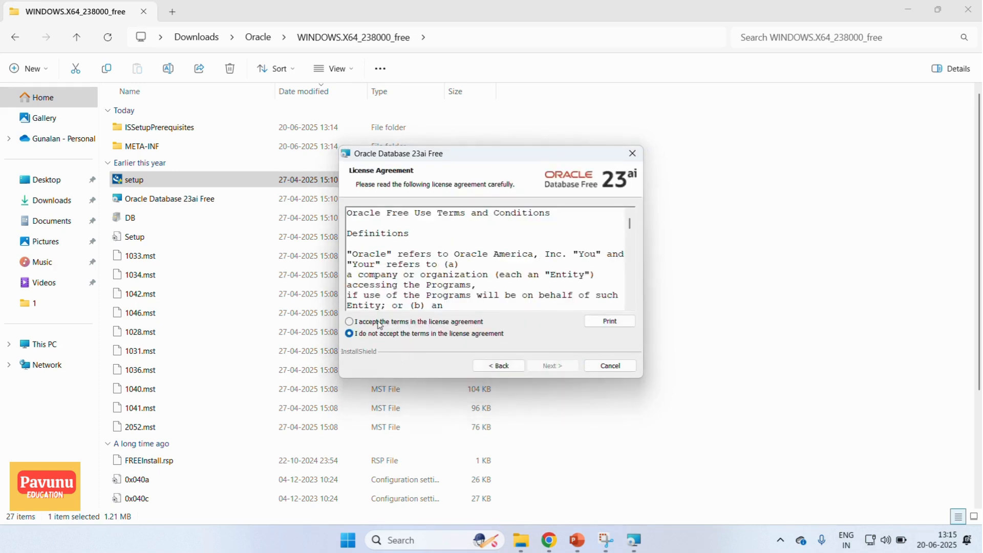
{"action": "left_click", "coordinate": [379, 323]}
{"action": "left_click", "coordinate": [545, 365]}
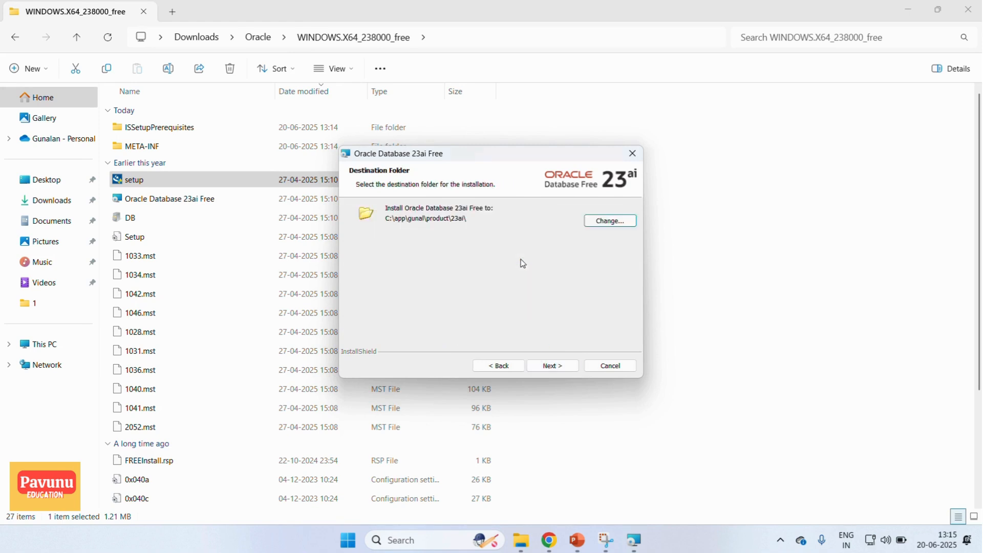
- Keep the default destination folder and enter and confirm the database password for the SYS, SYSTEM and PDBADMIN accounts
{"action": "left_click", "coordinate": [548, 365]}
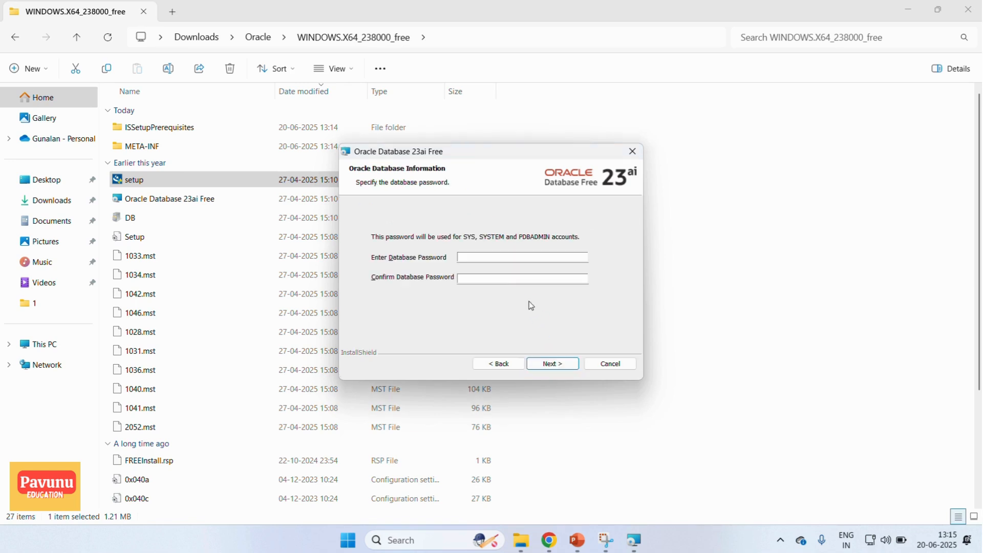
{"action": "left_click", "coordinate": [461, 257]}
{"action": "left_click", "coordinate": [500, 280]}
{"action": "type", "text": "admin"}
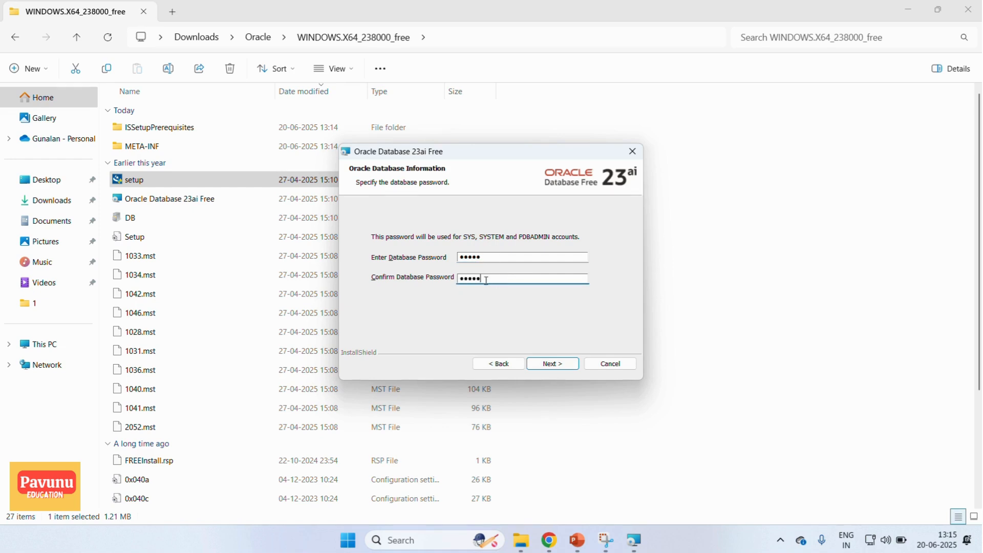
{"action": "left_click", "coordinate": [547, 364]}
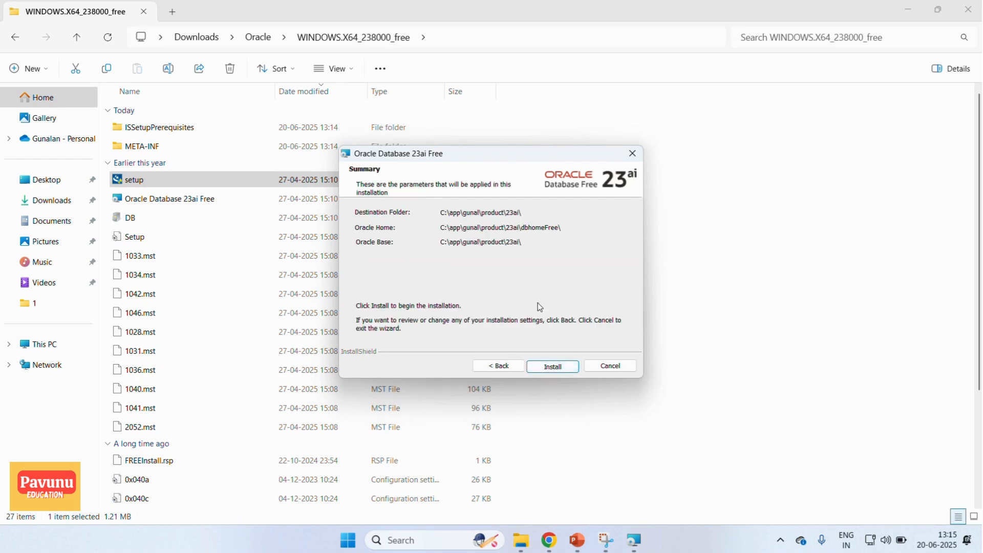
- Install Oracle Database 23ai Free with the summarized settings and finish the installation wizard
{"action": "left_click", "coordinate": [544, 367]}
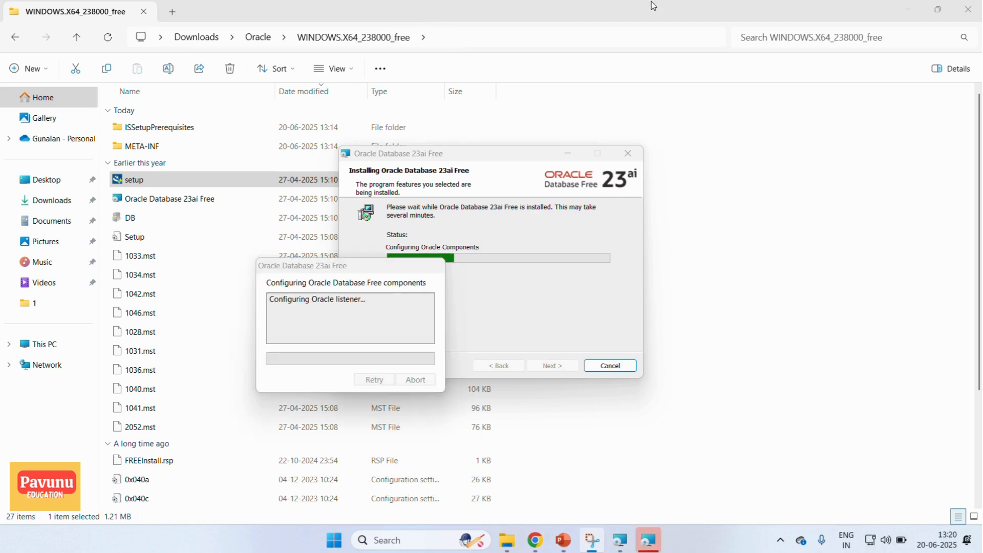
{"action": "left_click", "coordinate": [356, 270]}
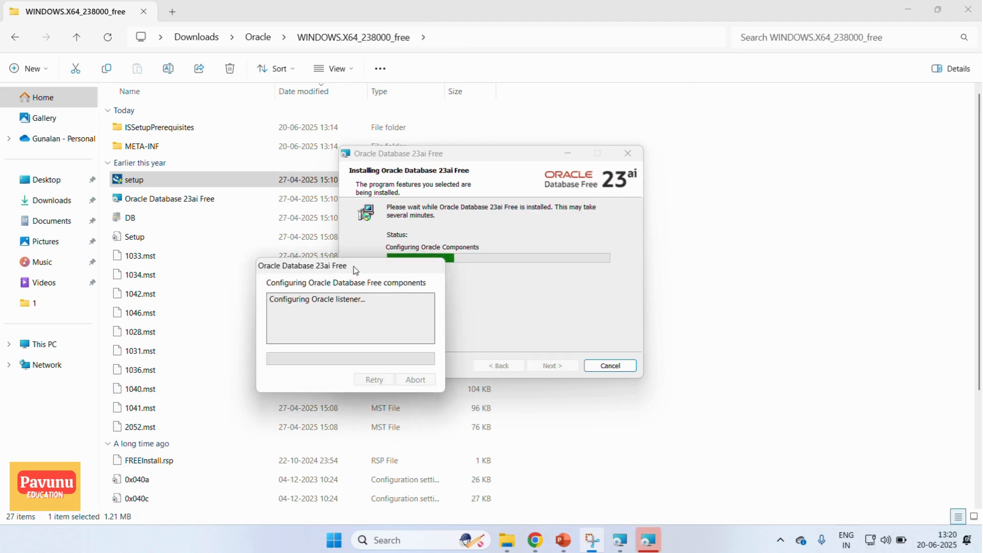
{"action": "left_click_drag", "start_coordinate": [356, 270], "coordinate": [238, 259]}
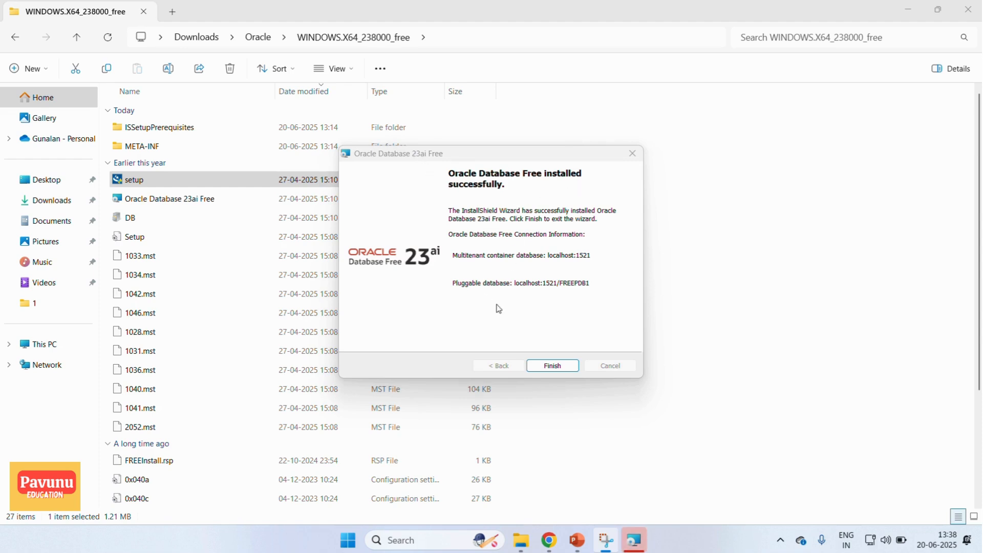
{"action": "left_click", "coordinate": [551, 366]}
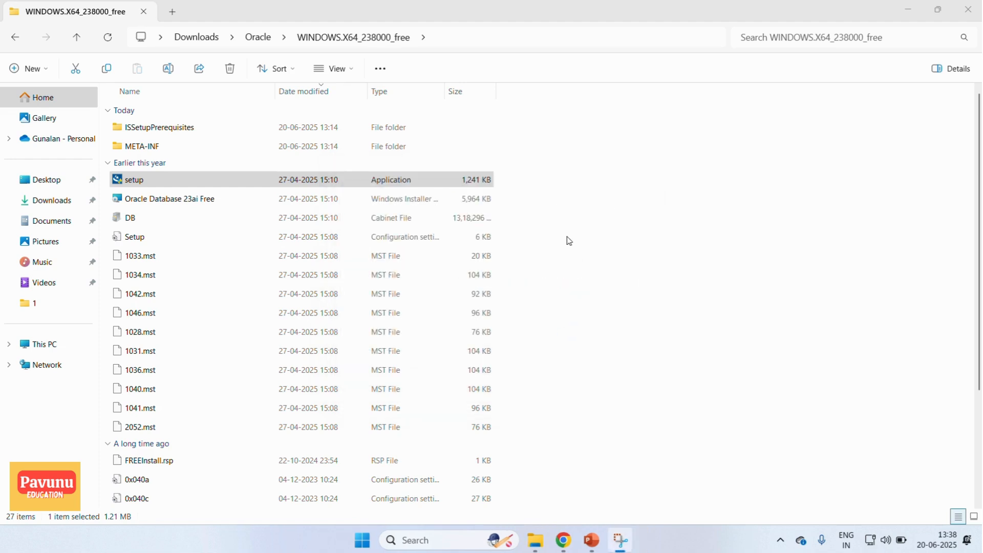
{"action": "left_click", "coordinate": [568, 240]}
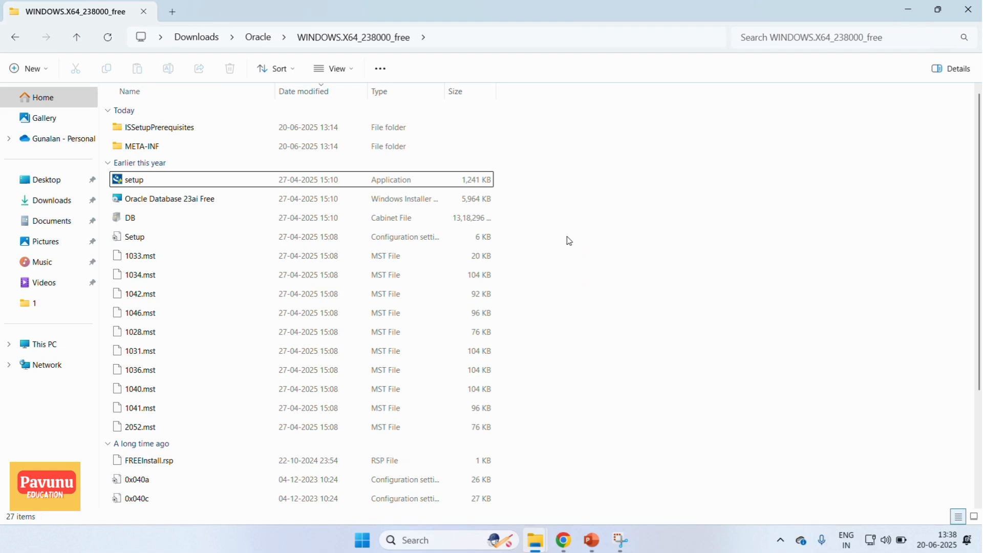
- Show the SQL Development Tools slide in PowerPoint and open a maximized Command Prompt window
{"action": "left_click", "coordinate": [591, 540]}
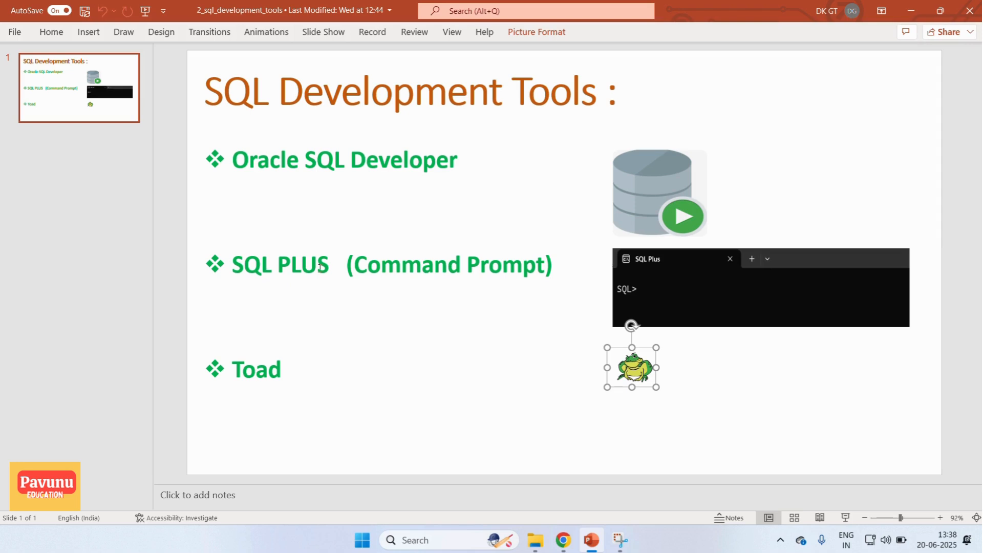
{"action": "left_click", "coordinate": [428, 540]}
{"action": "type", "text": "cmd"}
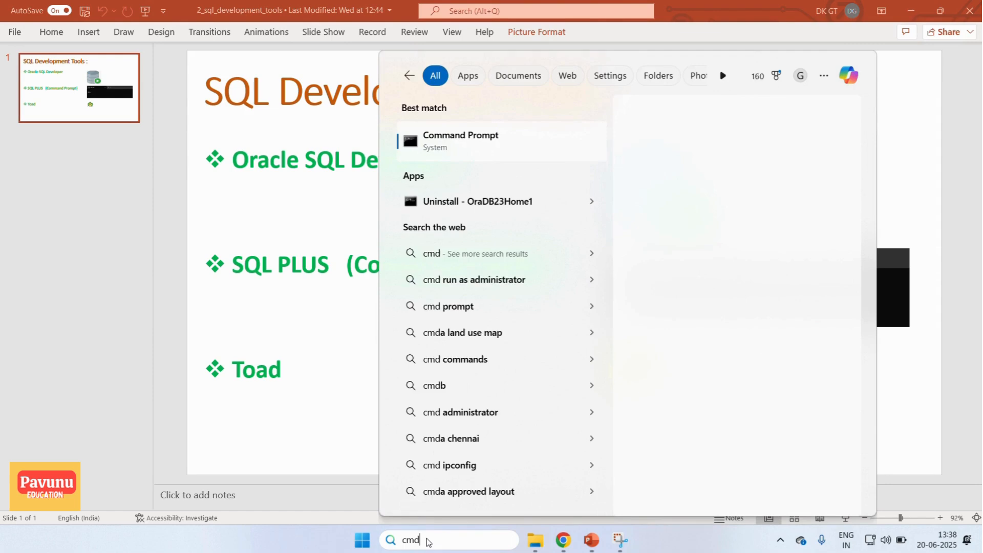
{"action": "left_click", "coordinate": [496, 147]}
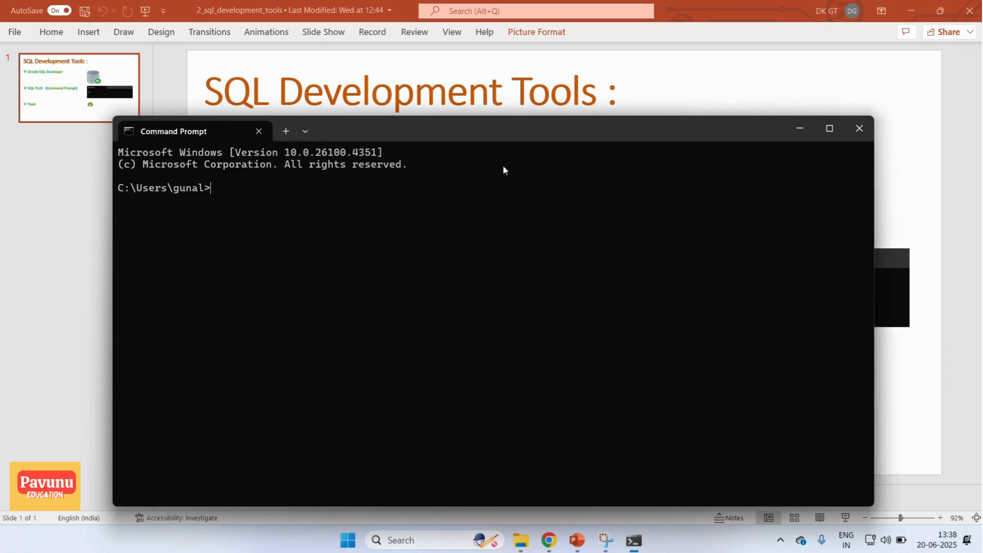
{"action": "left_click", "coordinate": [830, 129]}
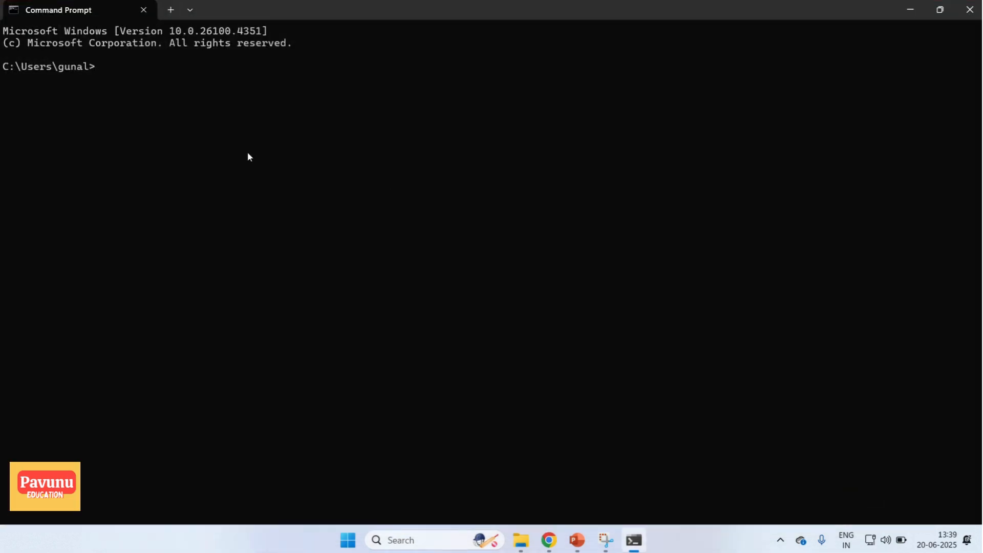
- Try to connect with sqlplus as the sys user with the database password, leaving the user-name prompts blank
{"action": "type", "text": "sqlplus sys/admin"}
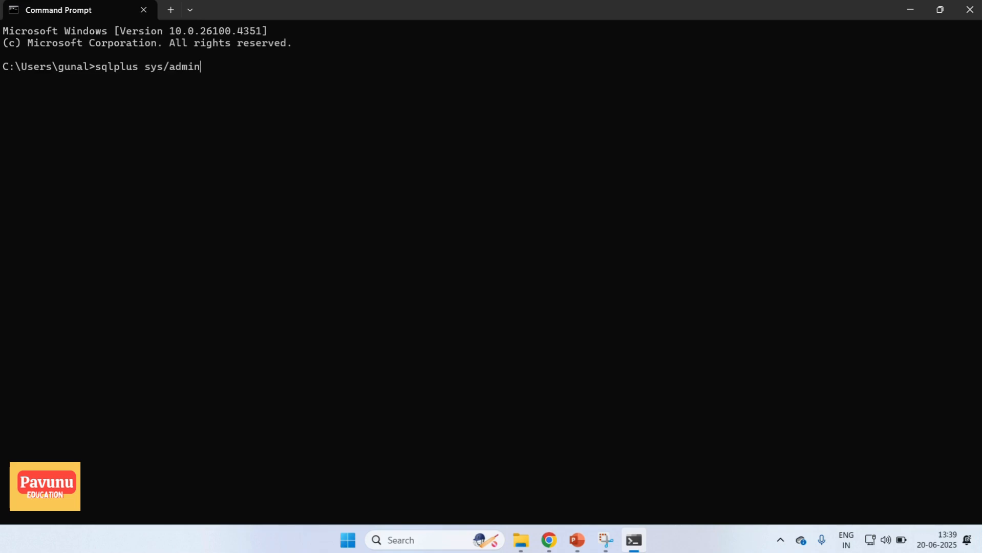
{"action": "key", "text": "Return"}
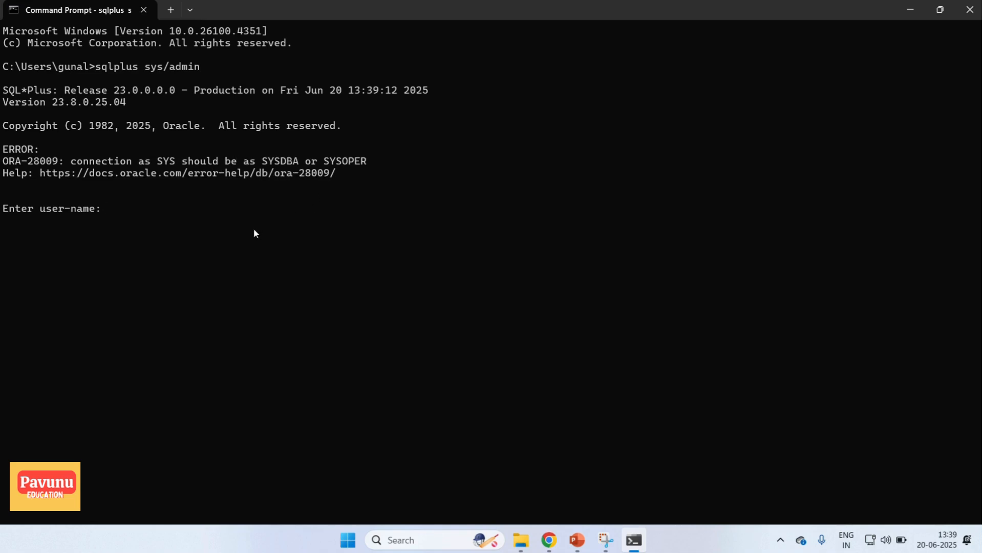
{"action": "key", "text": "Return"}
{"action": "key", "text": "Return"}
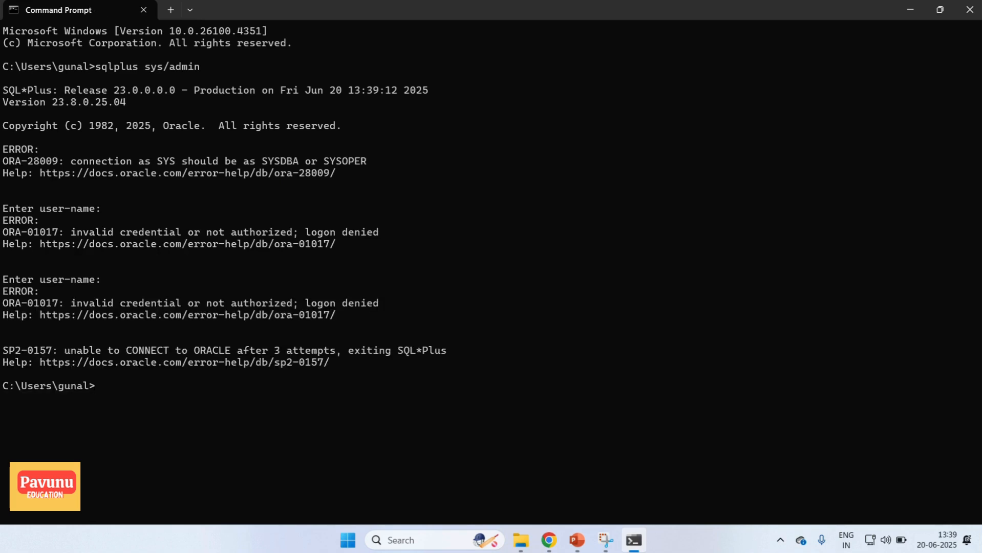
- Connect to the database with sqlplus as the system user, supplying the database password
{"action": "type", "text": "s"}
{"action": "key", "text": "BackSpace"}
{"action": "type", "text": "sqlplus system/admin"}
{"action": "key", "text": "Return"}
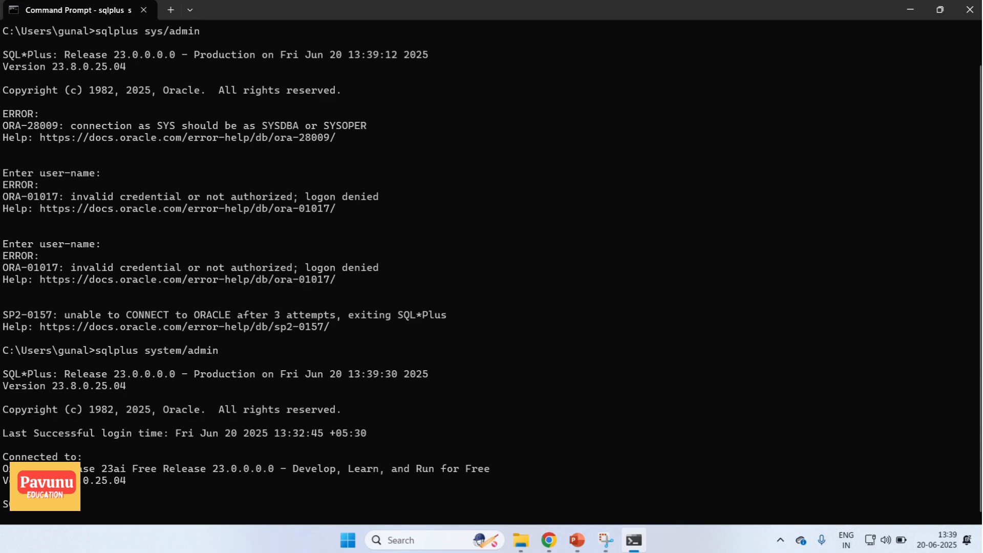
- Highlight the SQL prompt, switch to the PowerPoint slide, and point out the Oracle SQL Developer entry and its picture
{"action": "left_click_drag", "start_coordinate": [25, 506], "coordinate": [6, 506]}
{"action": "left_click", "coordinate": [577, 540]}
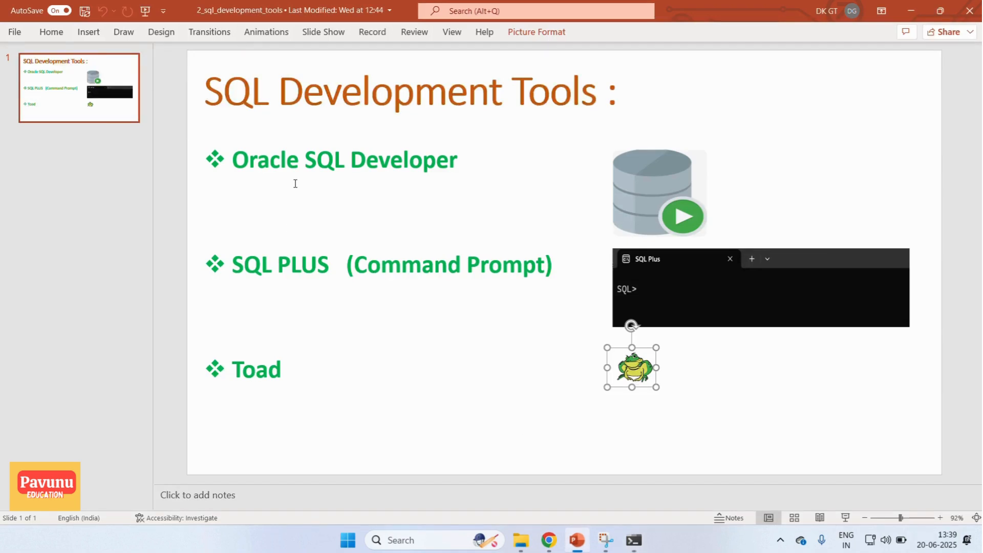
{"action": "left_click", "coordinate": [464, 159]}
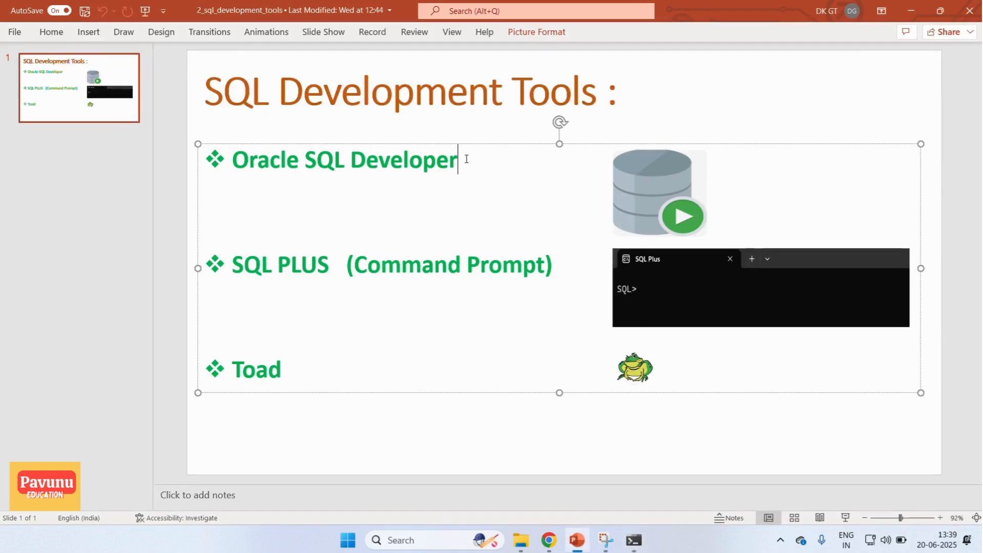
{"action": "left_click", "coordinate": [632, 172]}
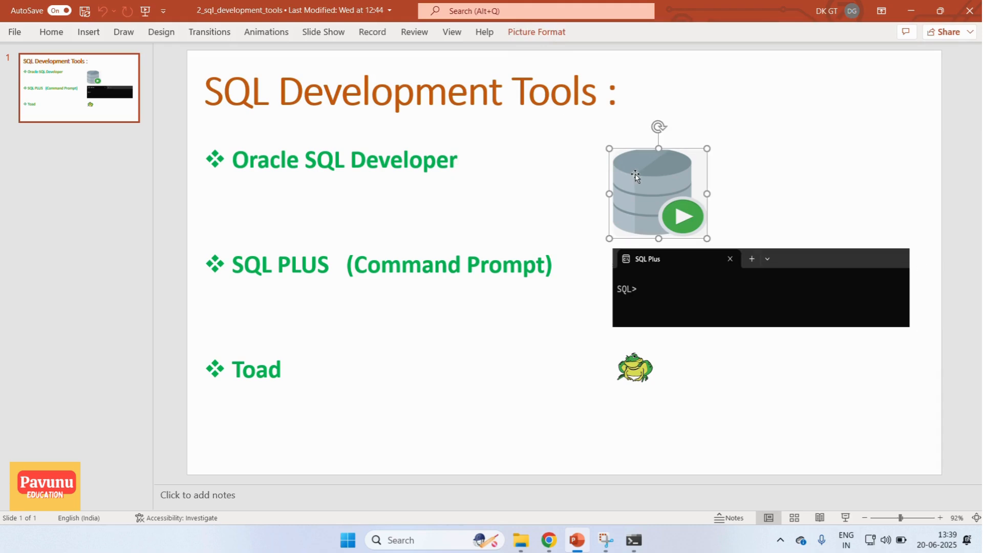
- Search Google in a new Chrome tab for "sql developer download for windows" and open Oracle's SQL Developer Downloads page
{"action": "left_click", "coordinate": [549, 540]}
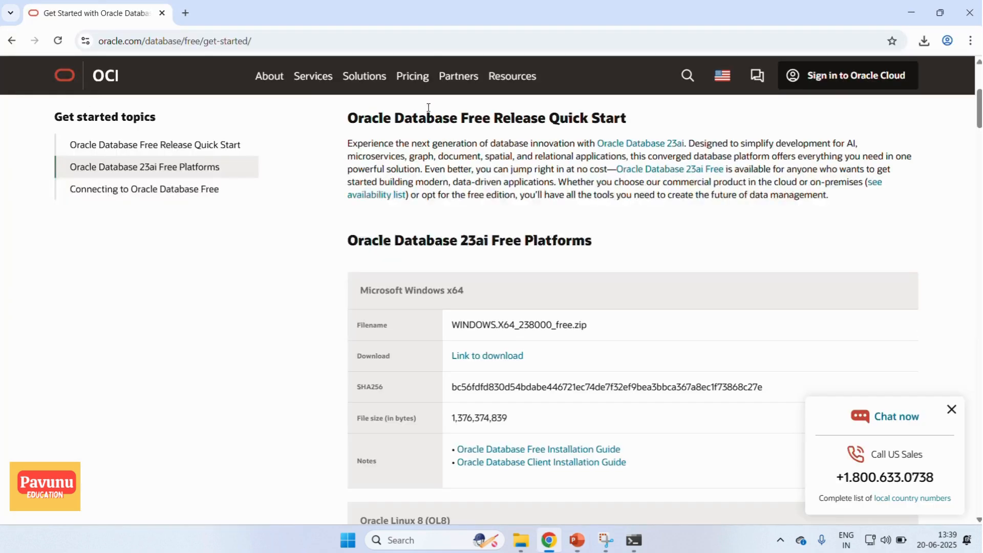
{"action": "left_click", "coordinate": [185, 12]}
{"action": "left_click", "coordinate": [373, 265]}
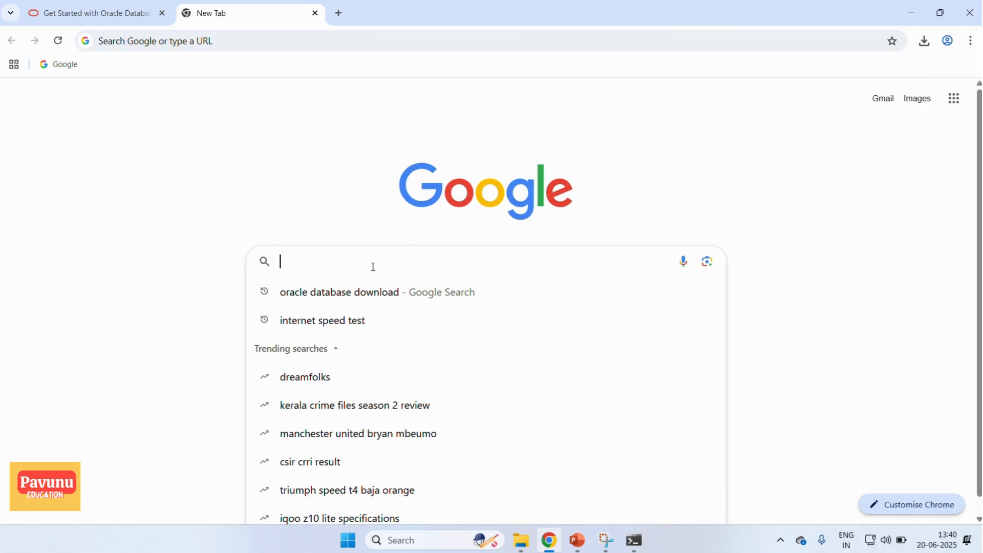
{"action": "type", "text": "sql"}
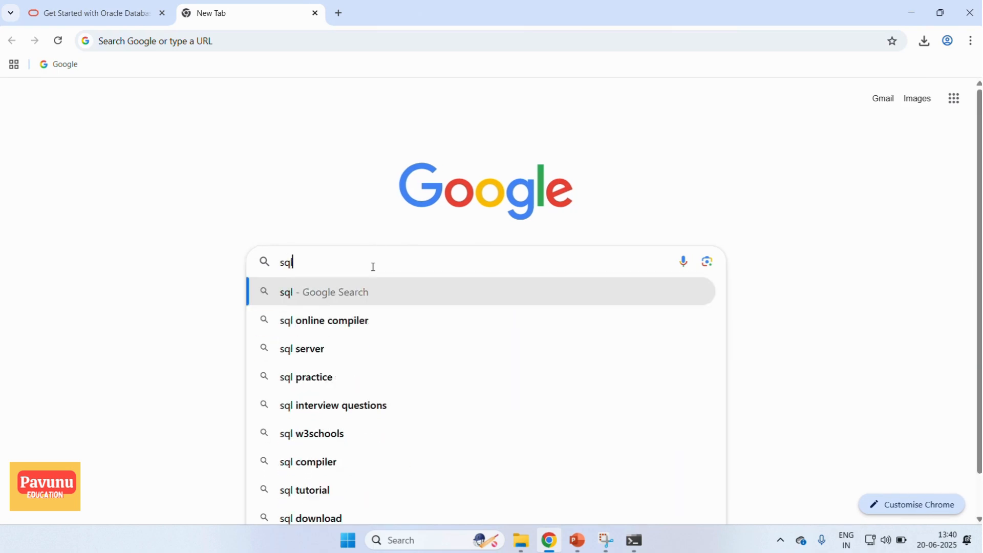
{"action": "type", "text": " developer"}
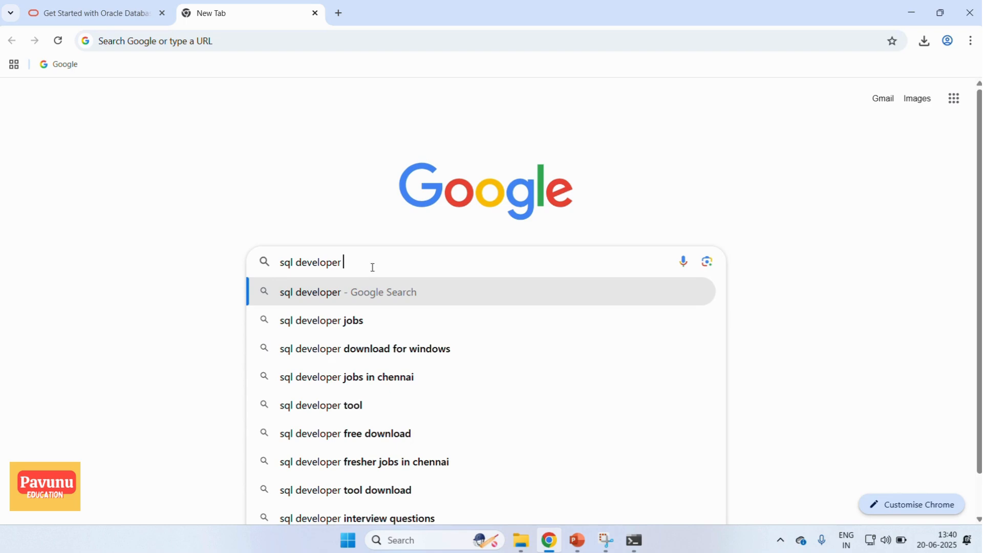
{"action": "left_click", "coordinate": [374, 350]}
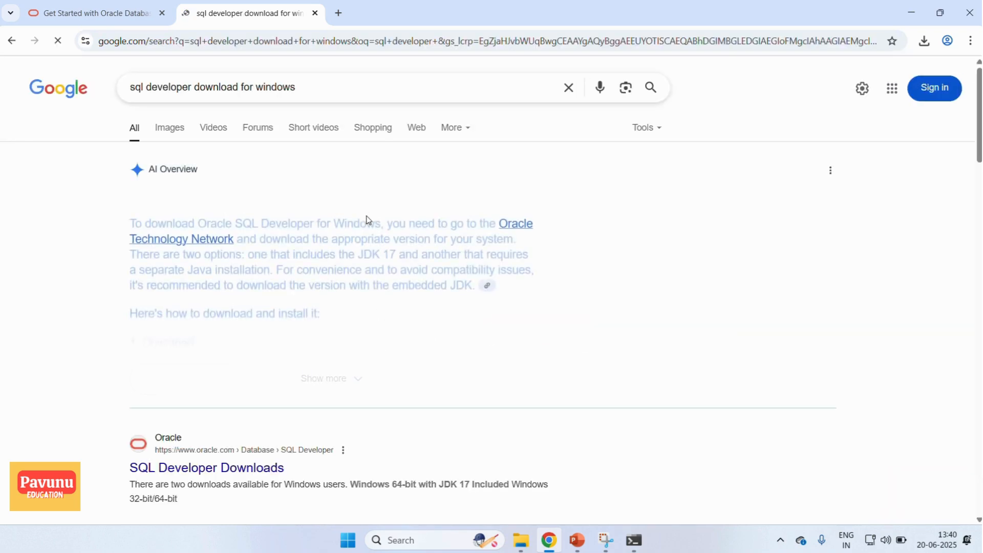
{"action": "scroll", "coordinate": [368, 225], "scroll_direction": "down", "scroll_amount": 2}
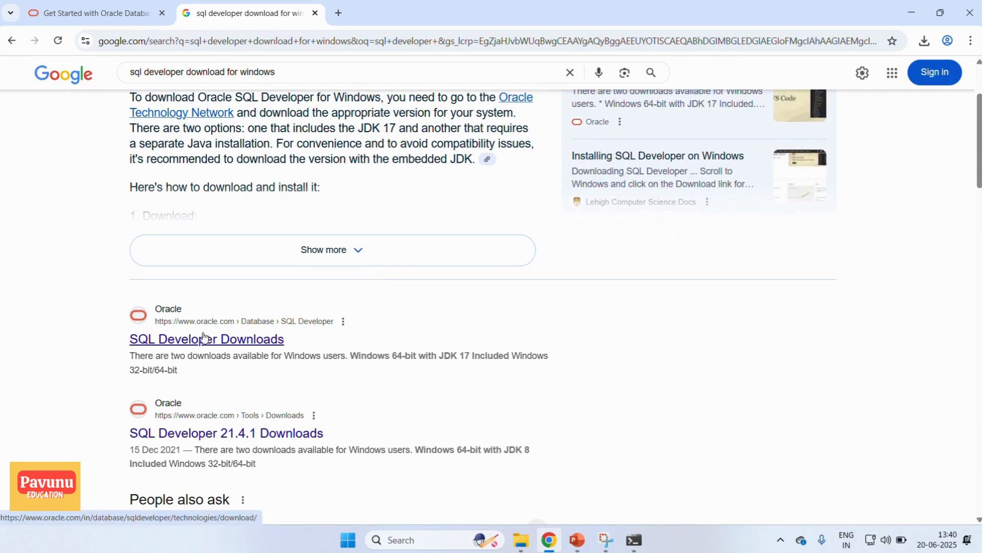
{"action": "left_click", "coordinate": [216, 340]}
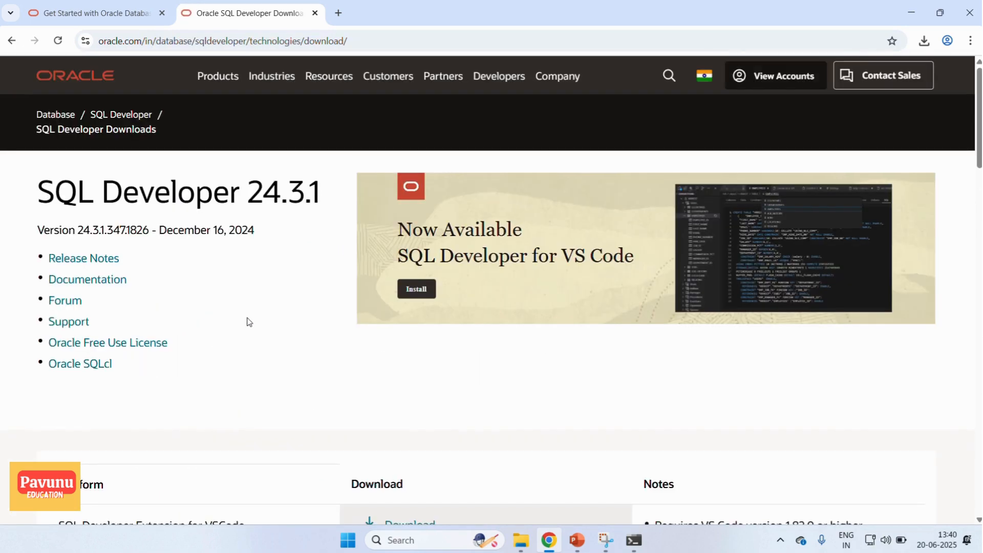
- Download the Windows 64-bit with JDK 17 included package, saving it as sqldeveloper-24.3.1.347.1826-x64 in Downloads > Oracle
{"action": "scroll", "coordinate": [249, 322], "scroll_direction": "down", "scroll_amount": 5}
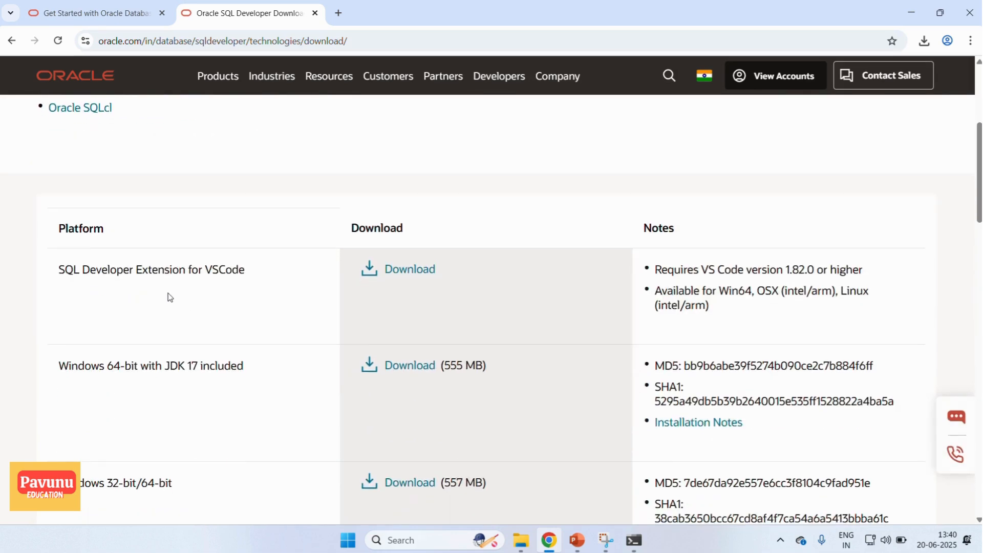
{"action": "scroll", "coordinate": [170, 297], "scroll_direction": "down", "scroll_amount": 2}
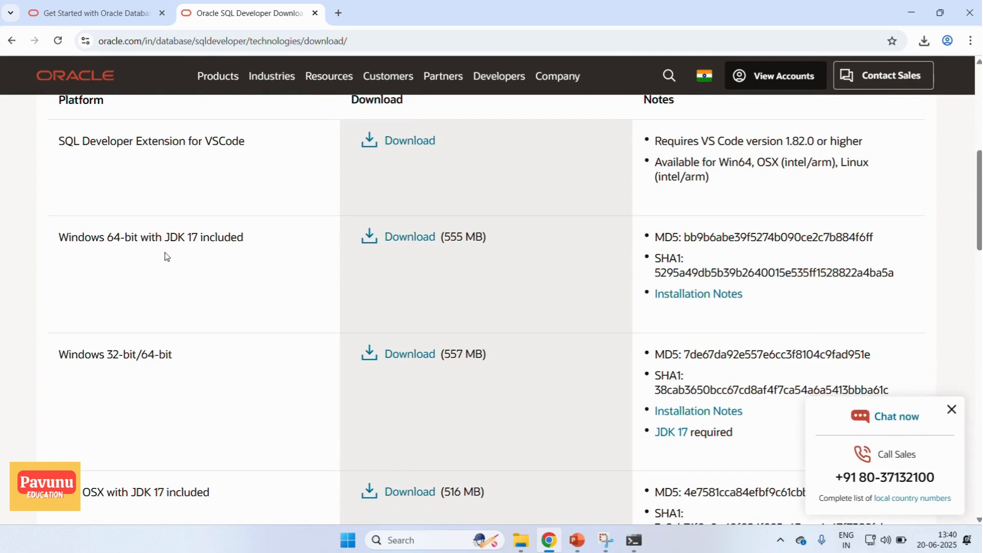
{"action": "left_click", "coordinate": [407, 239]}
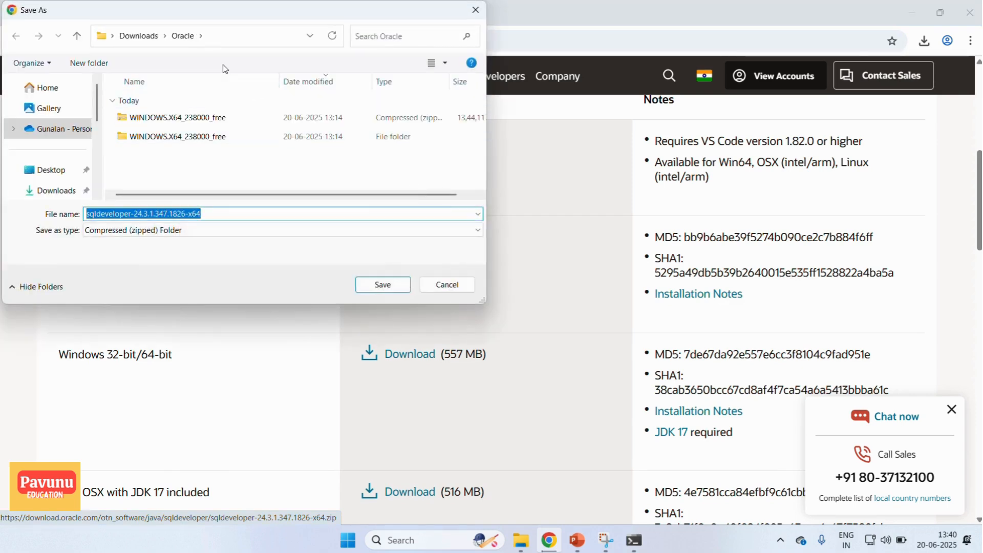
{"action": "left_click", "coordinate": [172, 215]}
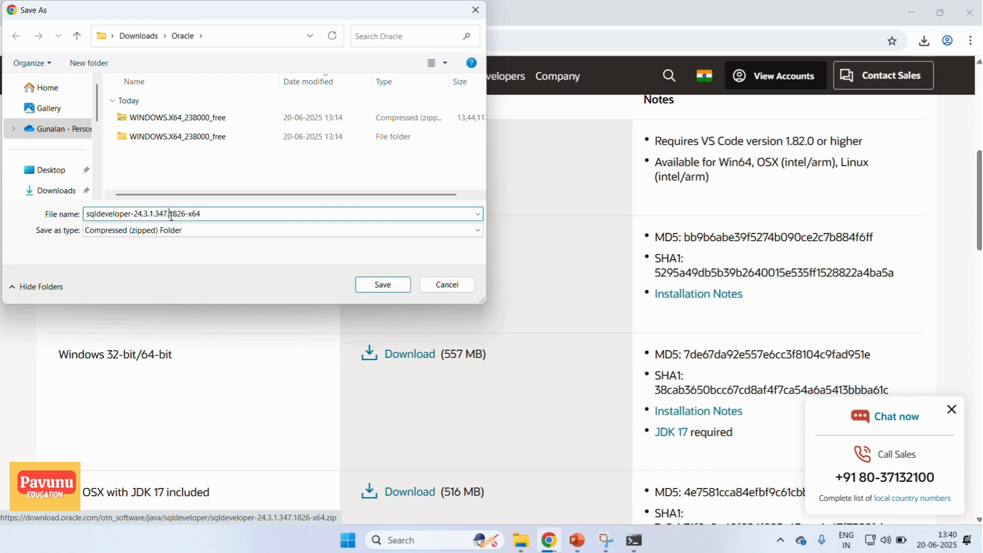
{"action": "left_click", "coordinate": [401, 287]}
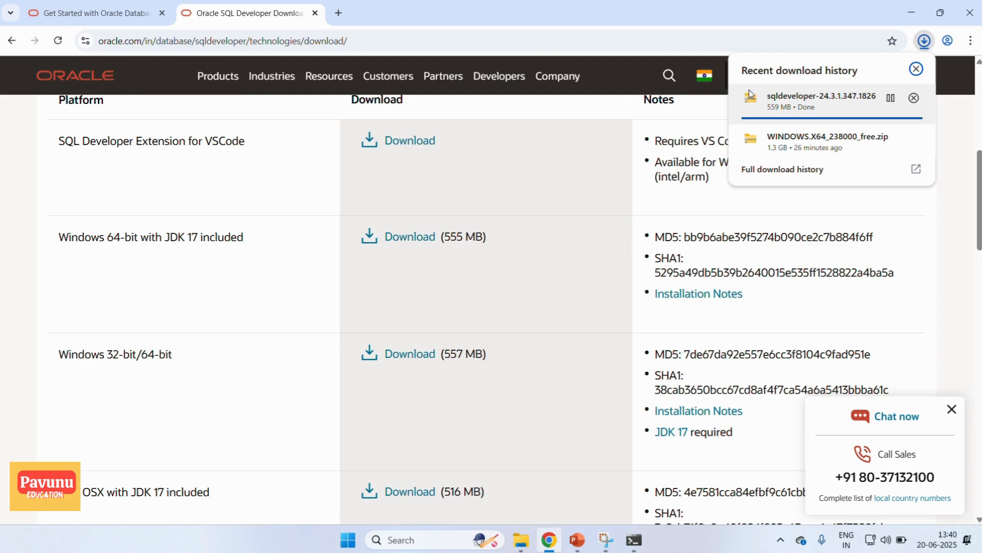
- Check the progress of the SQL Developer zip in the browser's recent download history
{"action": "left_click", "coordinate": [960, 275]}
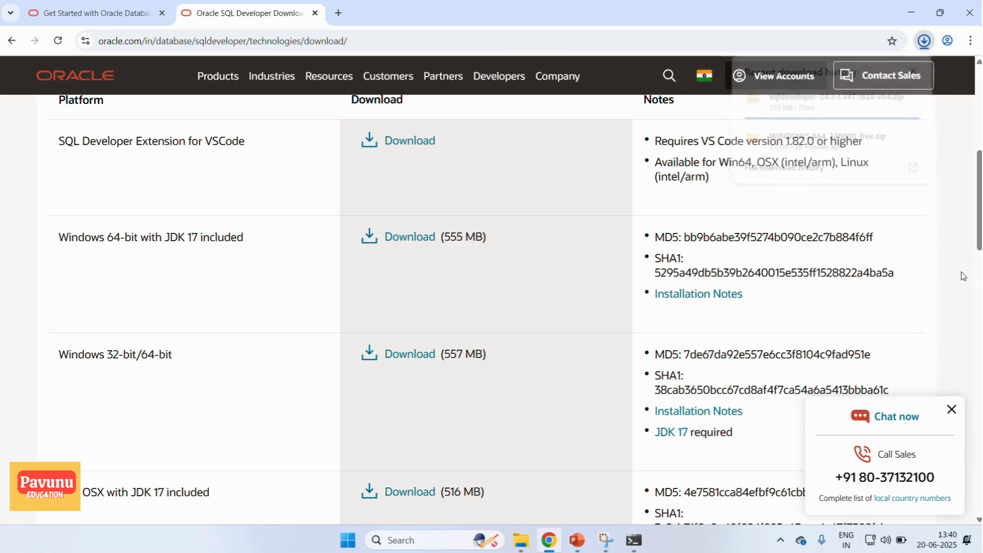
{"action": "left_click", "coordinate": [924, 42]}
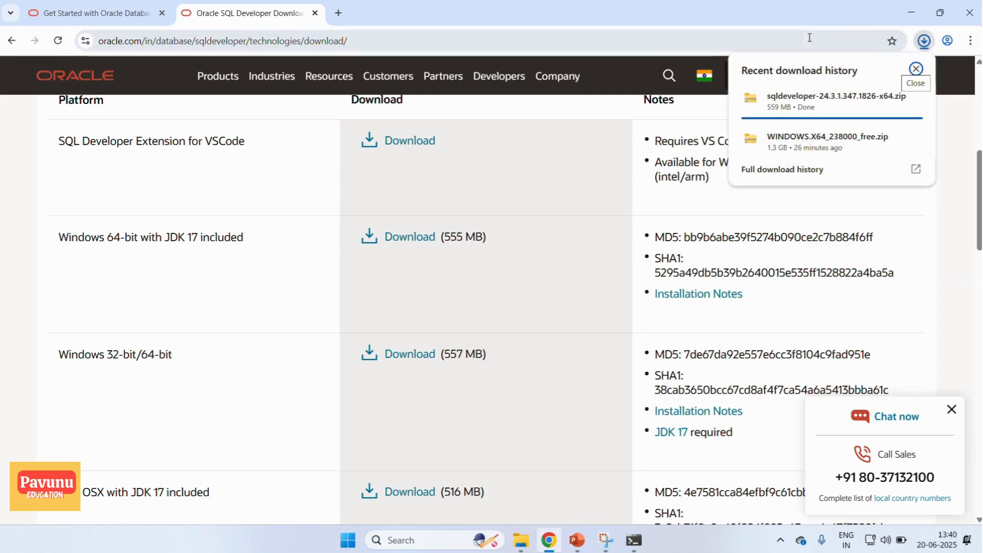
{"action": "left_click", "coordinate": [950, 258]}
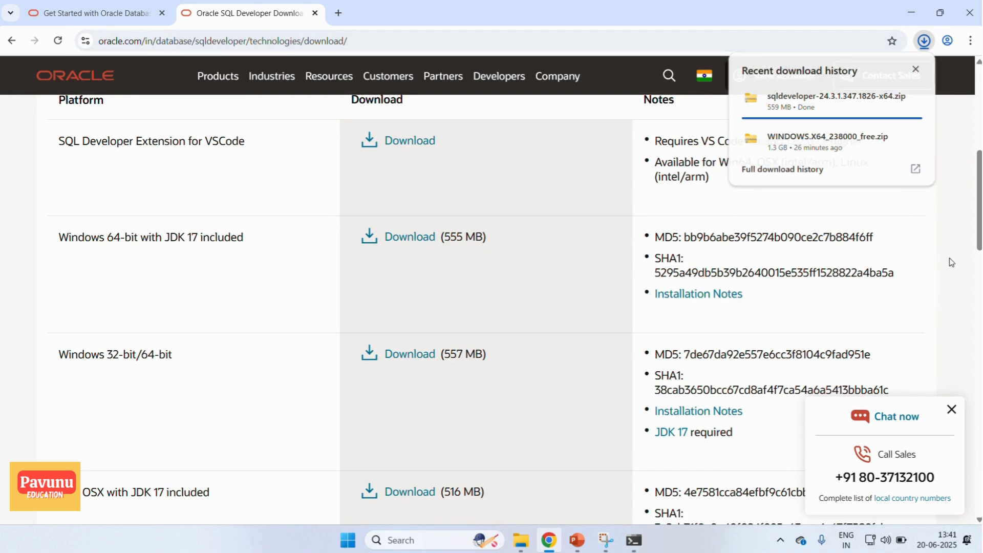
{"action": "left_click", "coordinate": [925, 42]}
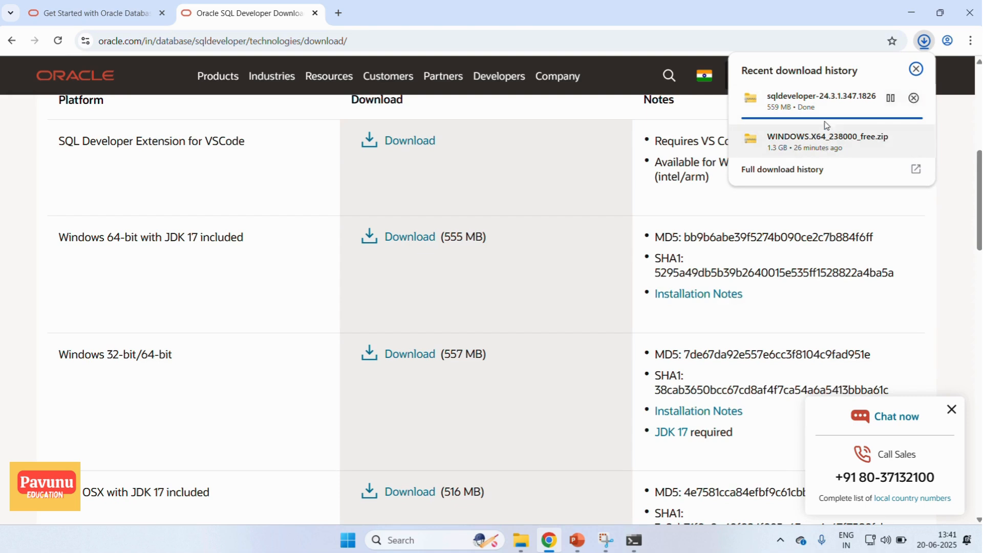
{"action": "left_click", "coordinate": [950, 257]}
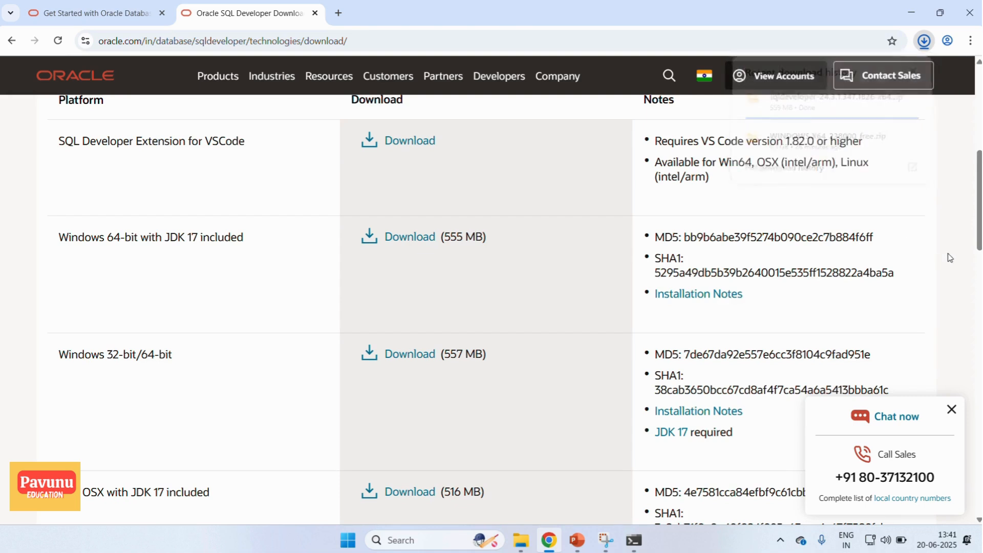
{"action": "left_click", "coordinate": [924, 41]}
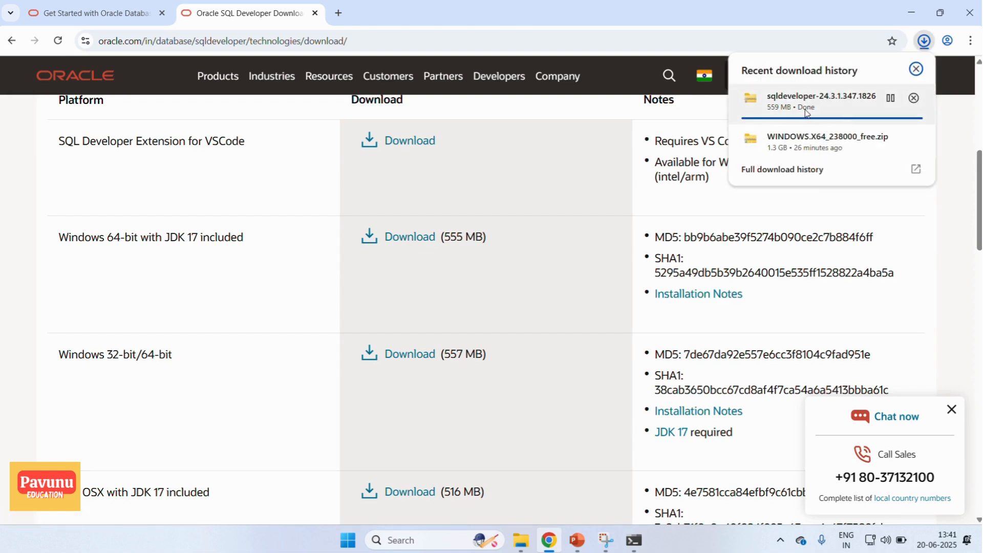
- Switch to File Explorer and extract the sqldeveloper-24.3.1.347.1826-x64 zip in the Oracle folder to the suggested destination
{"action": "left_click", "coordinate": [520, 546]}
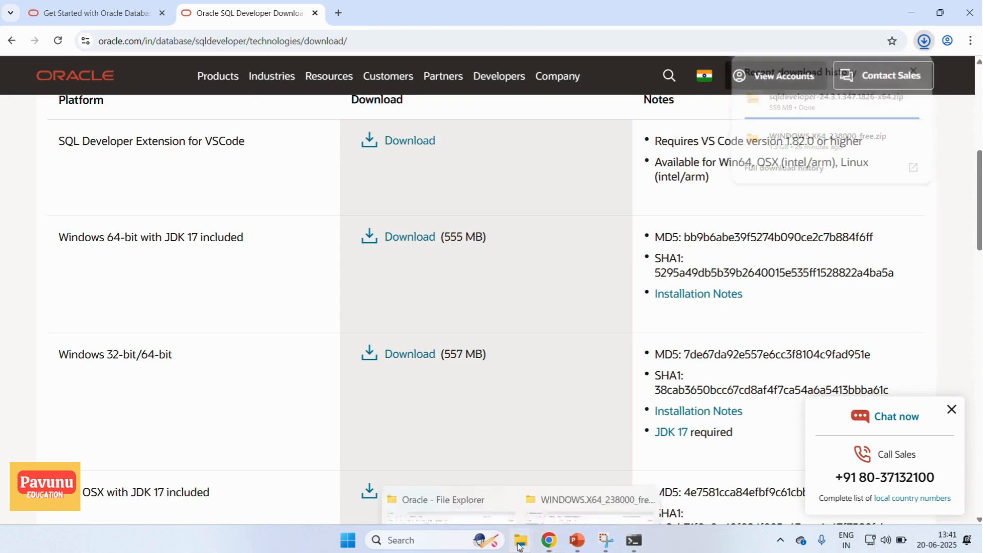
{"action": "left_click", "coordinate": [463, 470]}
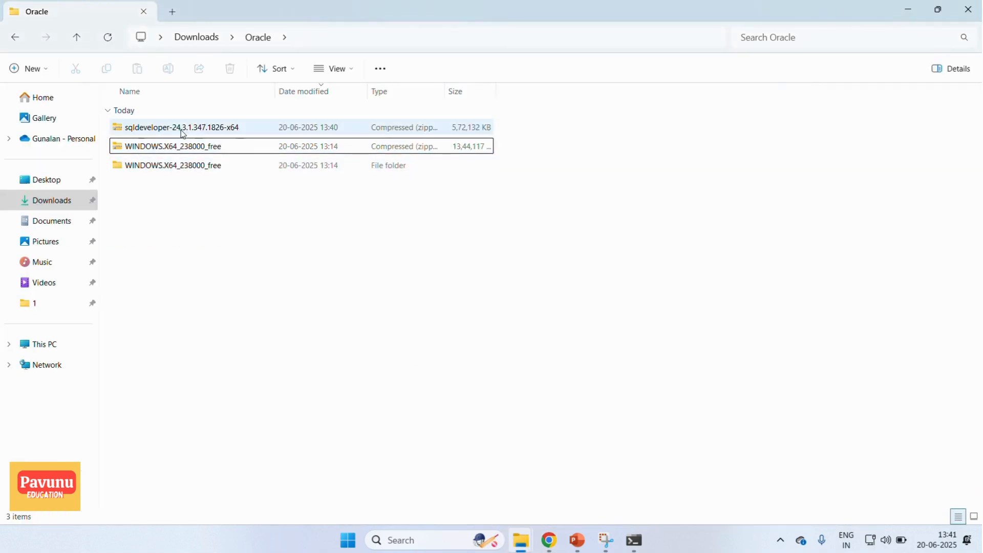
{"action": "left_click", "coordinate": [159, 130]}
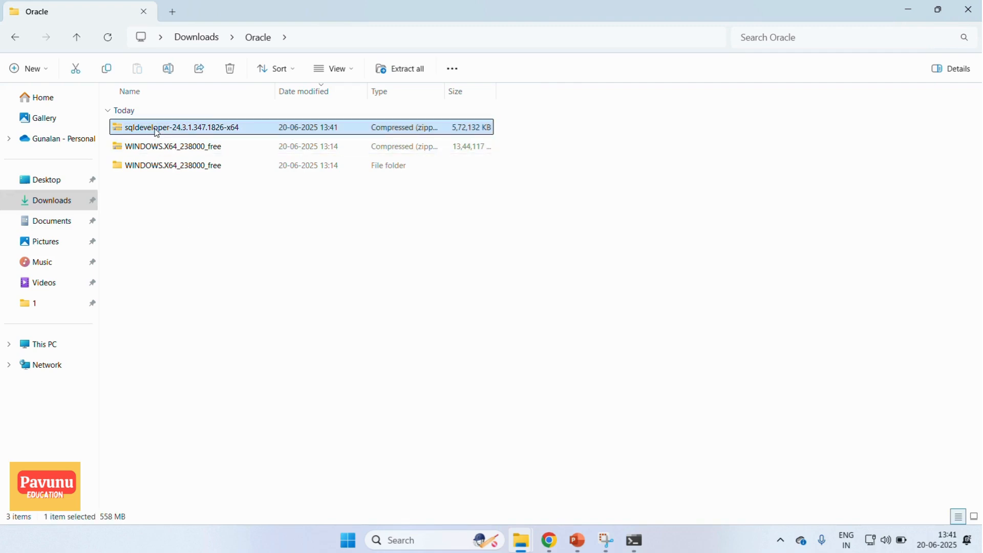
{"action": "right_click", "coordinate": [159, 132]}
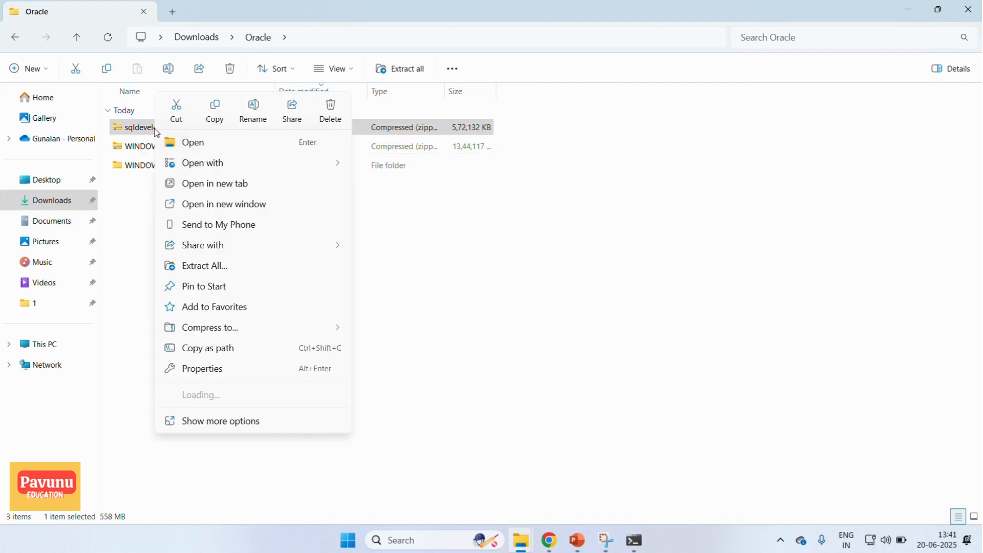
{"action": "left_click", "coordinate": [204, 265]}
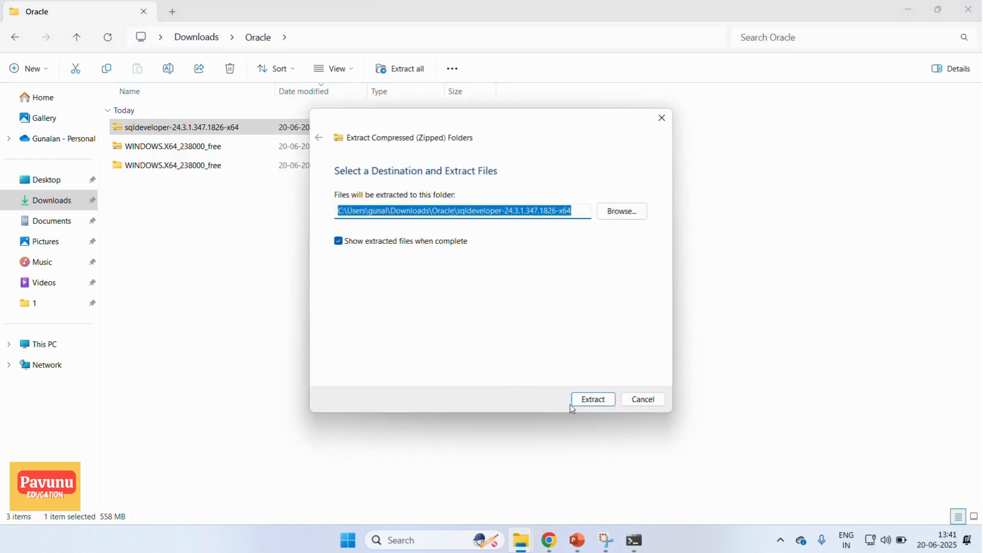
{"action": "left_click", "coordinate": [592, 403]}
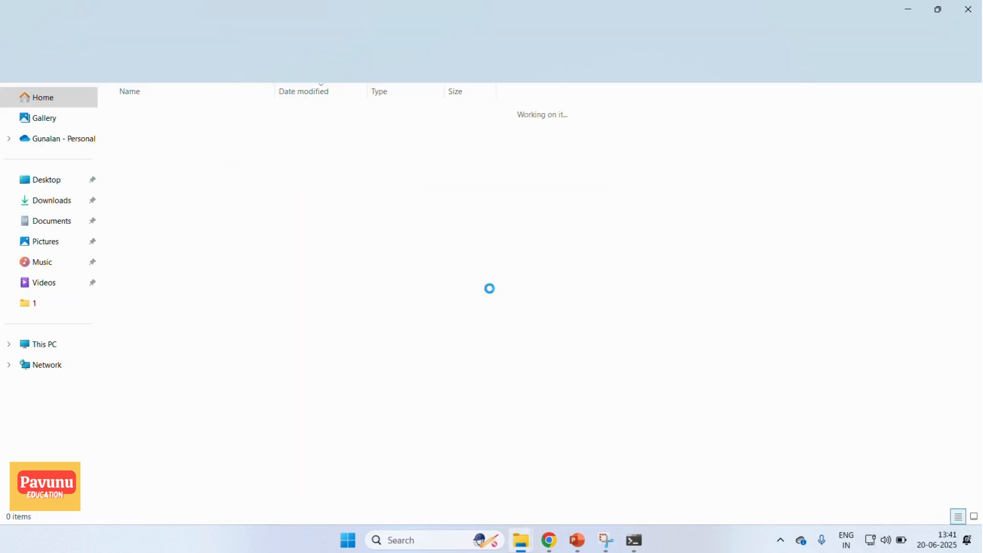
- From the Oracle folder, open the extracted sqldeveloper-24.3.1.347.1826-x64 folder and its sqldeveloper subfolder
{"action": "left_click", "coordinate": [259, 37]}
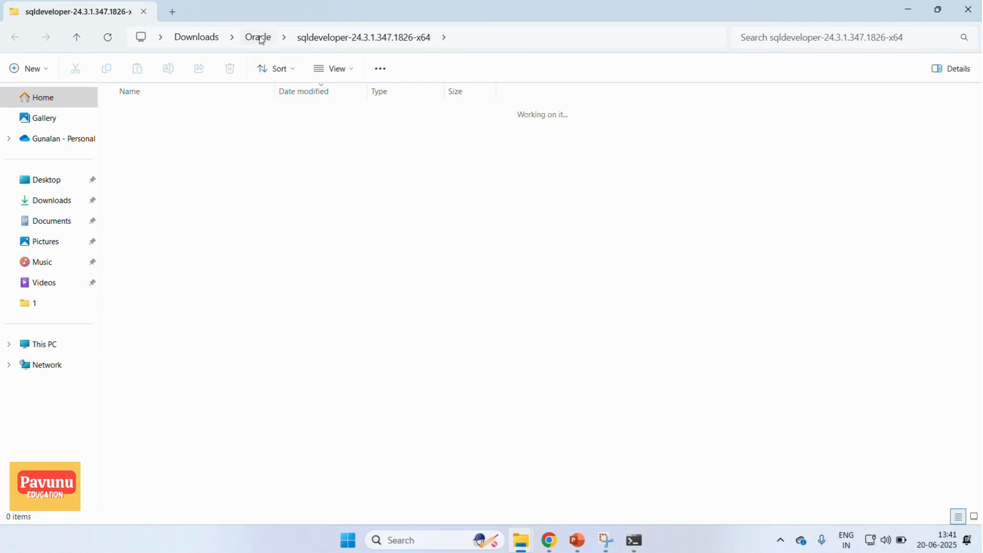
{"action": "left_click", "coordinate": [169, 261]}
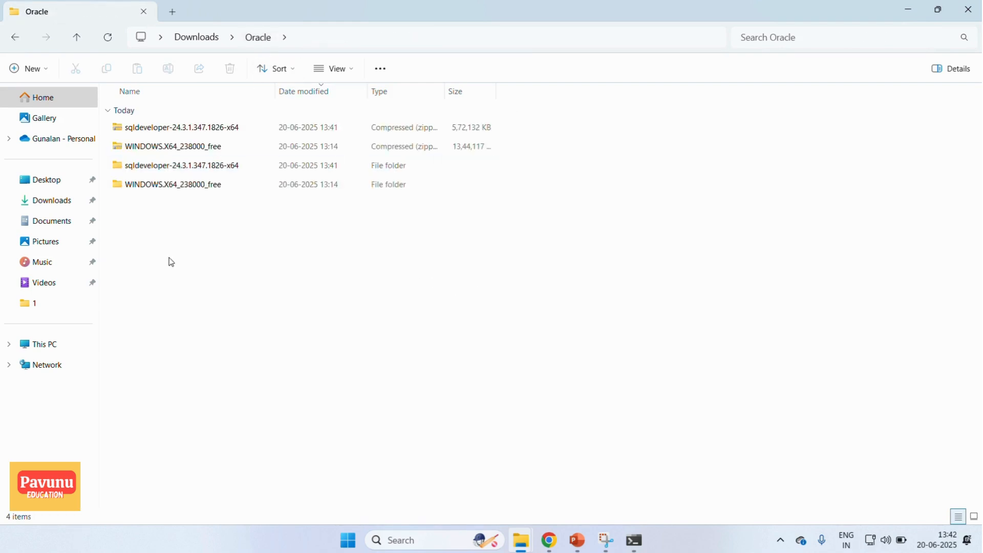
{"action": "double_click", "coordinate": [148, 172]}
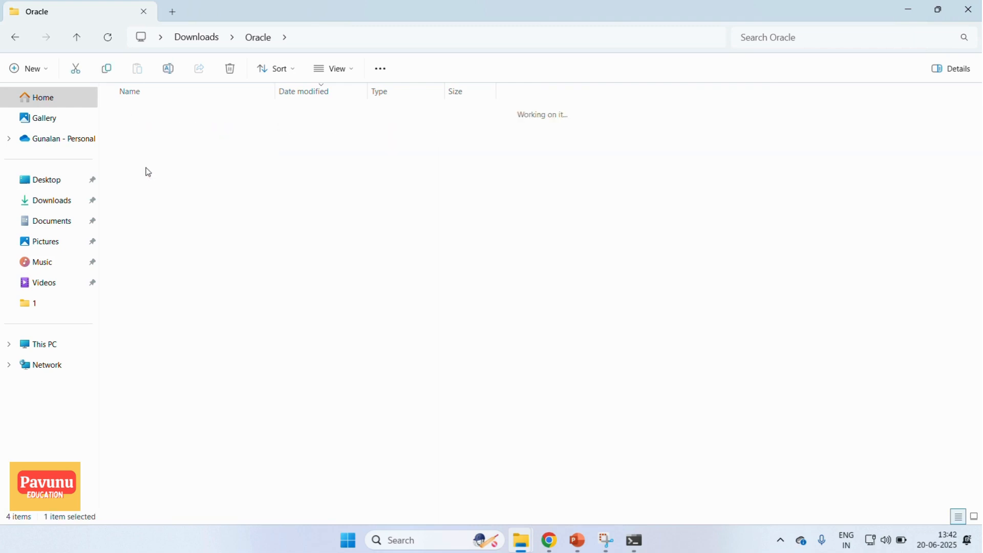
{"action": "double_click", "coordinate": [168, 132]}
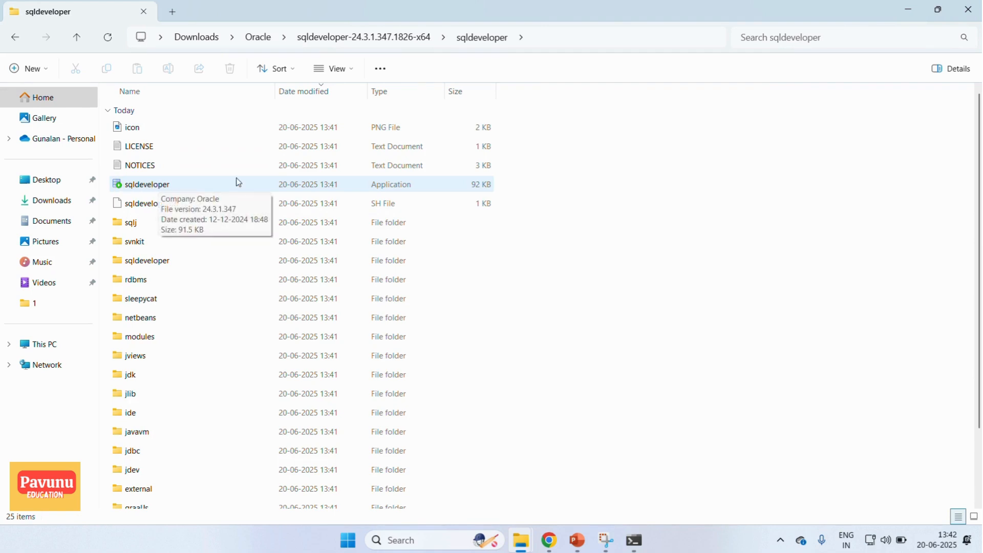
- Launch the sqldeveloper application and decline importing preferences from a previous installation
{"action": "left_click", "coordinate": [157, 187]}
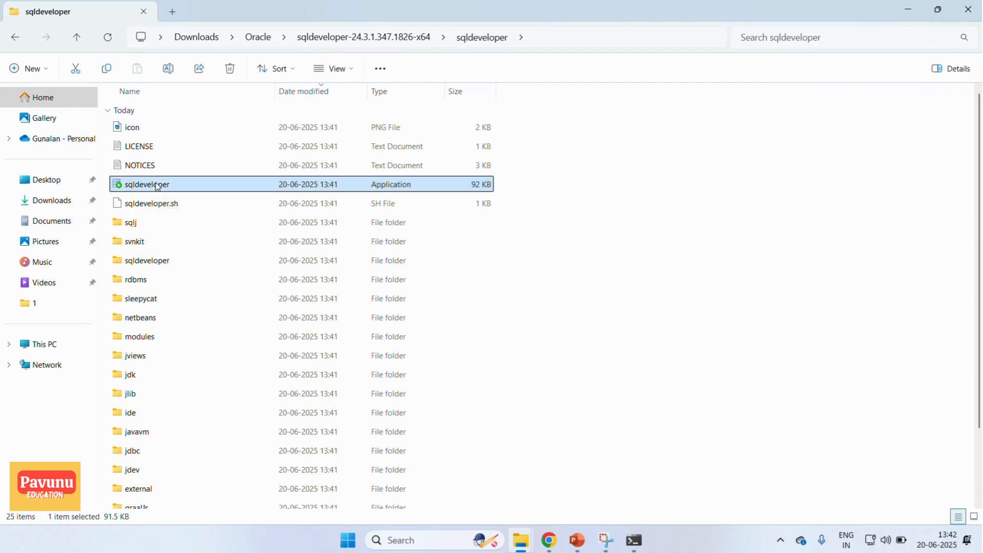
{"action": "double_click", "coordinate": [157, 187]}
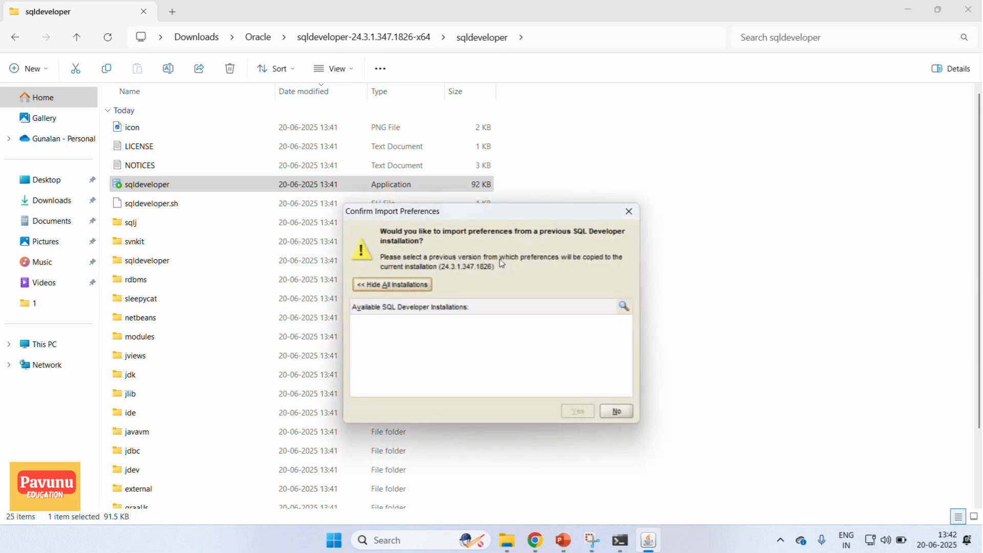
{"action": "left_click", "coordinate": [622, 414]}
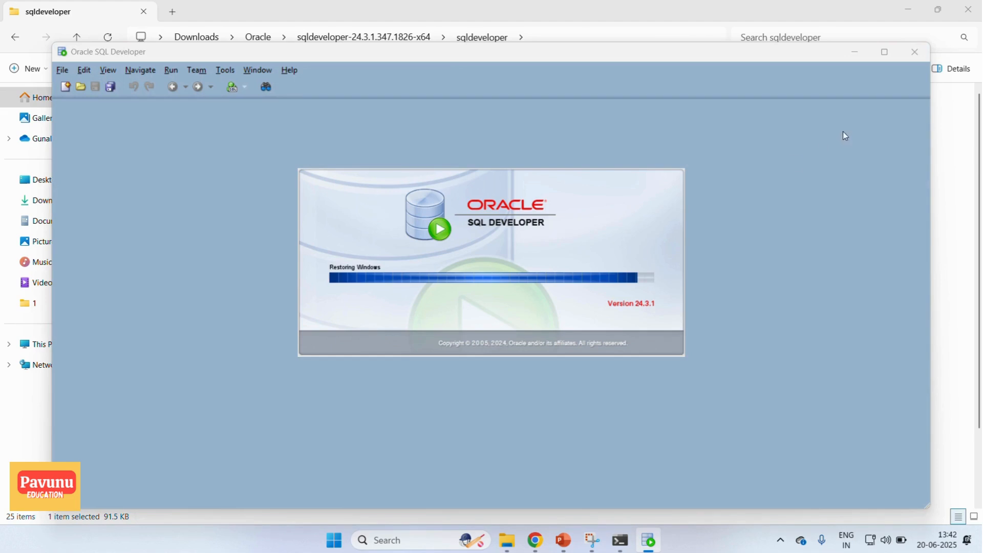
- Maximize the SQL Developer window and opt out of automated usage reporting to Oracle
{"action": "left_click", "coordinate": [885, 52]}
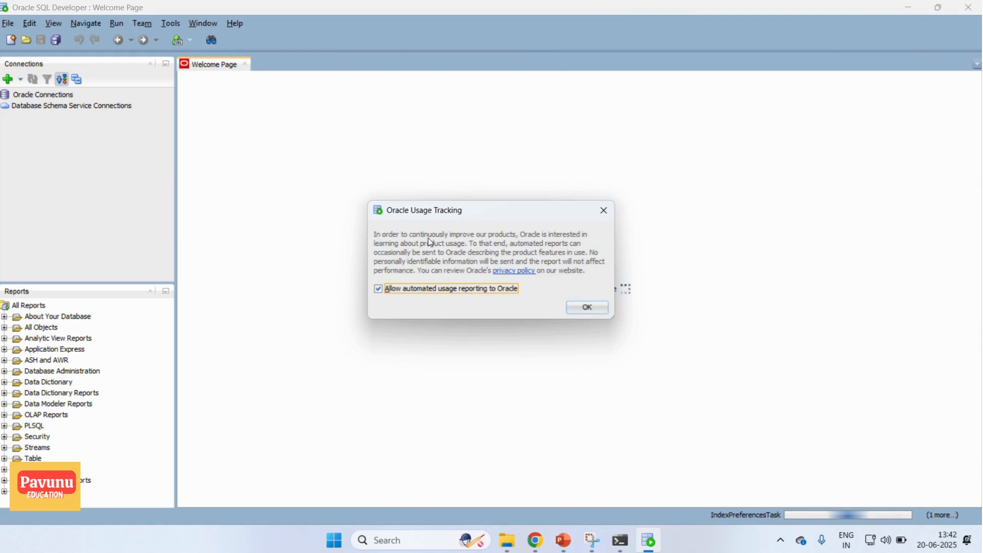
{"action": "left_click", "coordinate": [444, 291]}
{"action": "left_click", "coordinate": [582, 309]}
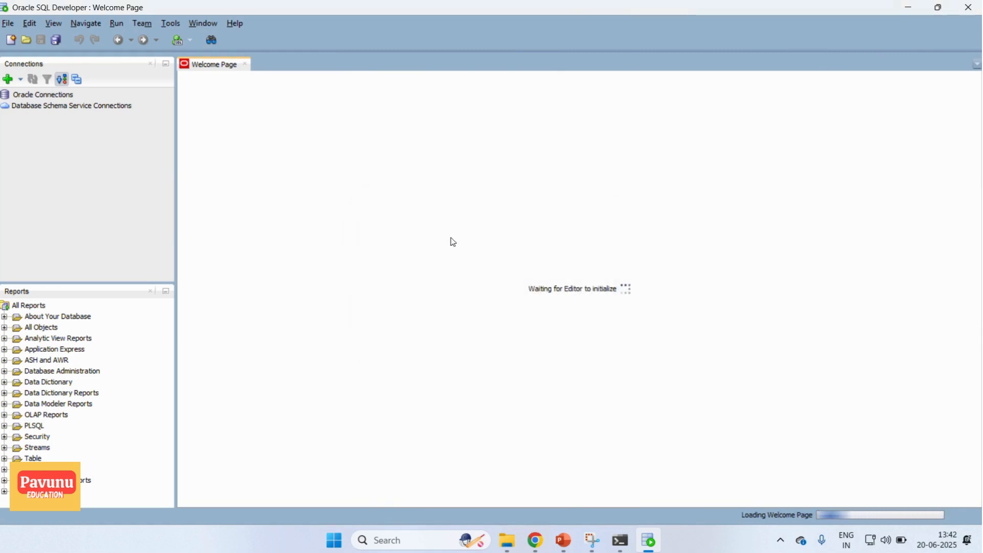
- Set up a new database connection named xe with username system and the saved account password, and test it
{"action": "left_click", "coordinate": [7, 81]}
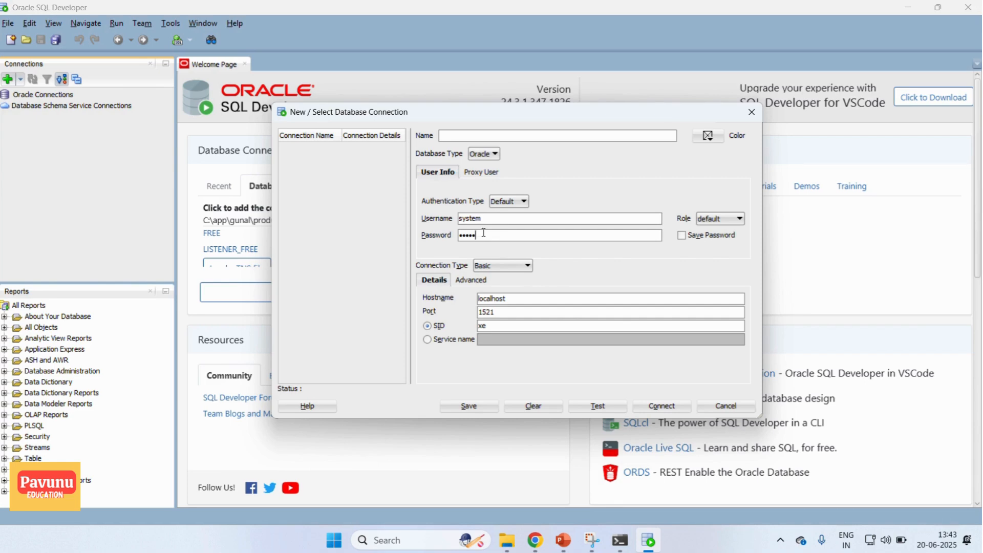
{"action": "left_click", "coordinate": [681, 235]}
{"action": "left_click", "coordinate": [449, 136]}
{"action": "type", "text": "xe"}
{"action": "left_click", "coordinate": [597, 406]}
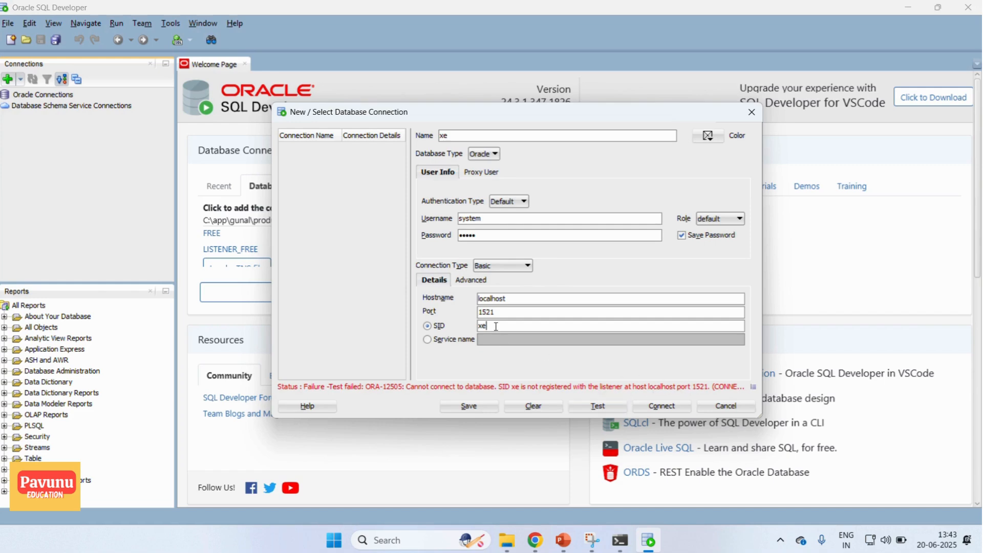
- Clear the SID of the xe connection and test the connection again
{"action": "left_click_drag", "start_coordinate": [496, 326], "coordinate": [451, 326]}
{"action": "key", "text": "BackSpace"}
{"action": "left_click", "coordinate": [598, 405]}
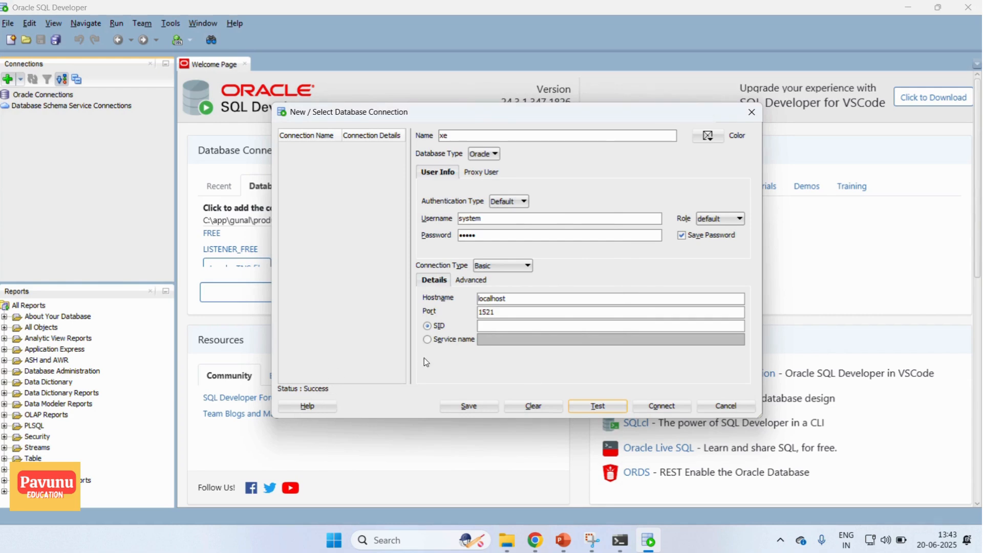
- Save the xe connection and connect to the database with it
{"action": "left_click", "coordinate": [467, 408]}
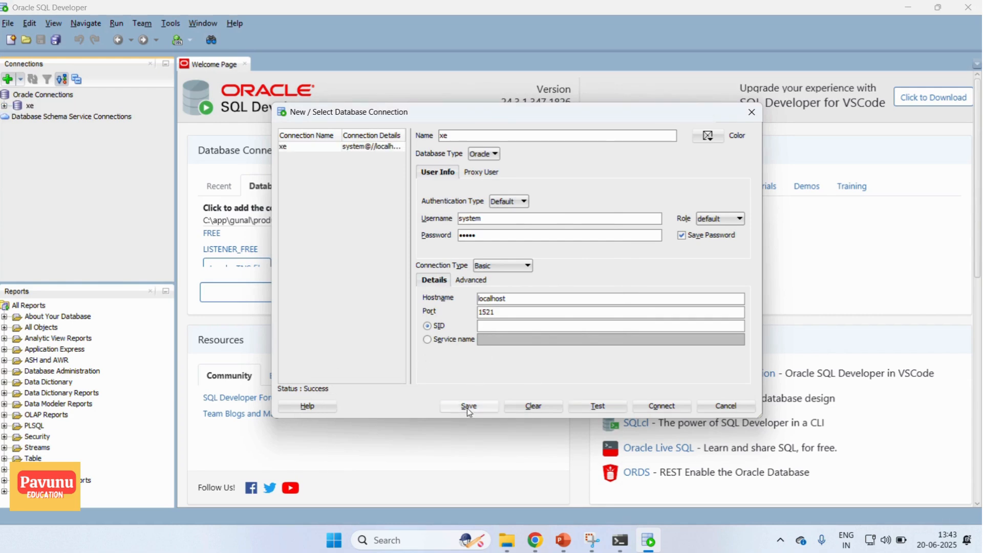
{"action": "left_click", "coordinate": [652, 406]}
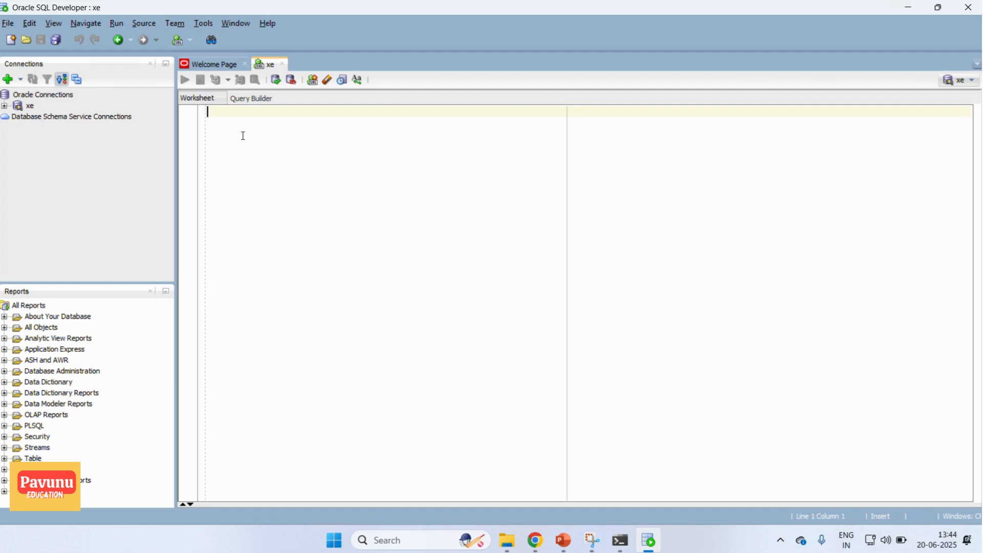
- Run the query SELECT * FROM ALL_TABLES; in the xe worksheet and view the returned rows
{"action": "type", "text": "SELECT "}
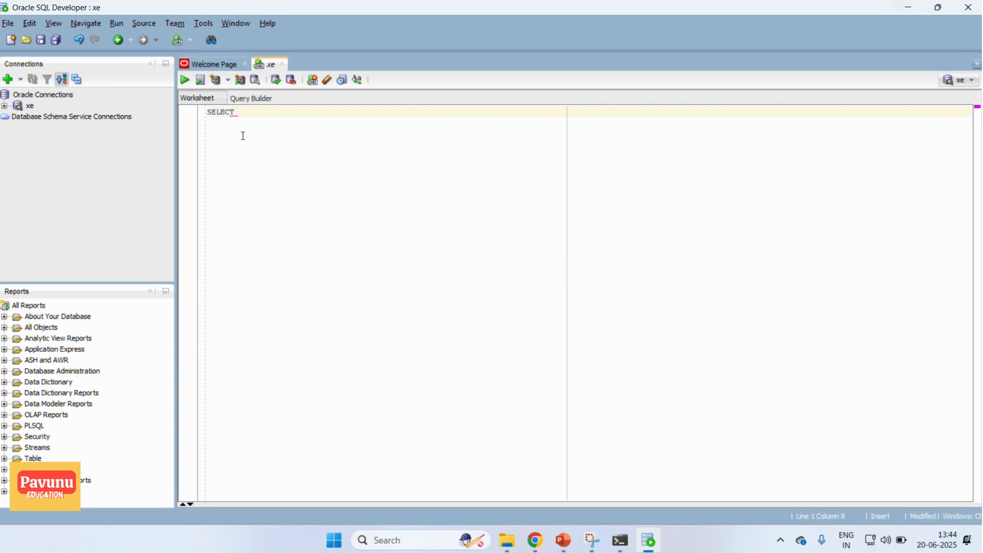
{"action": "type", "text": "* FROM ALL_TABLES;"}
{"action": "left_click", "coordinate": [259, 113]}
{"action": "left_click", "coordinate": [186, 81]}
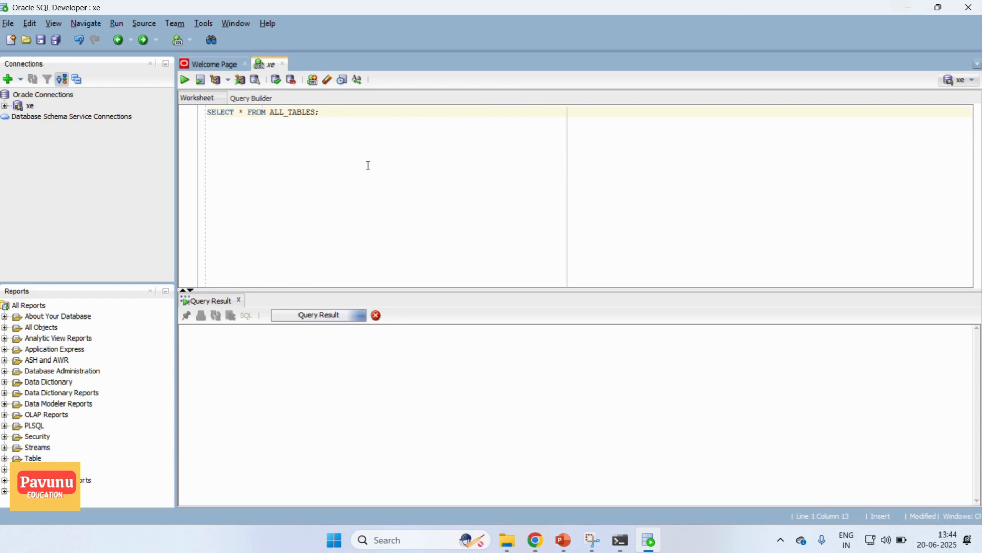
{"action": "left_click", "coordinate": [380, 388]}
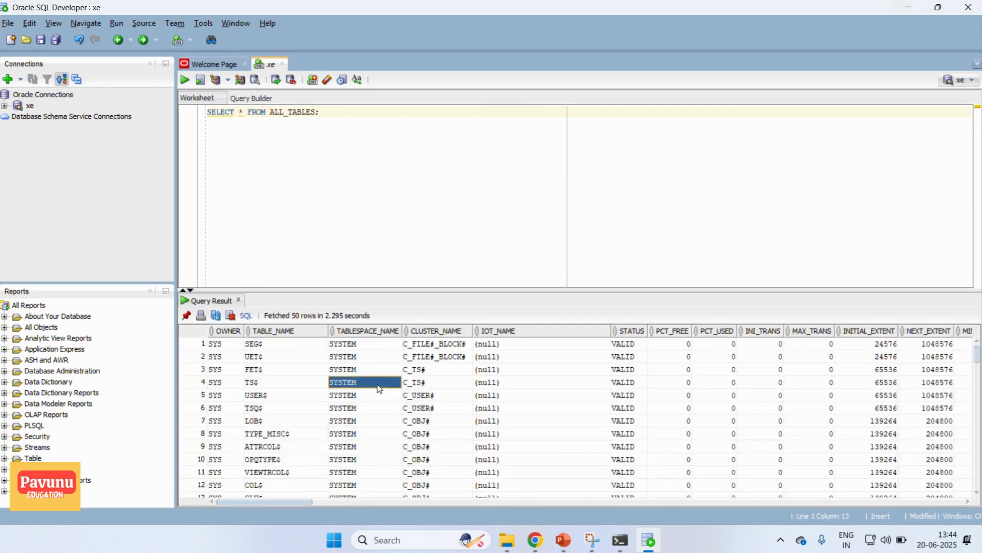
{"action": "left_click", "coordinate": [407, 160]}
- Switch to the PowerPoint slide on SQL development tools and review its Oracle SQL Developer and SQL PLUS entries
{"action": "left_click", "coordinate": [563, 540]}
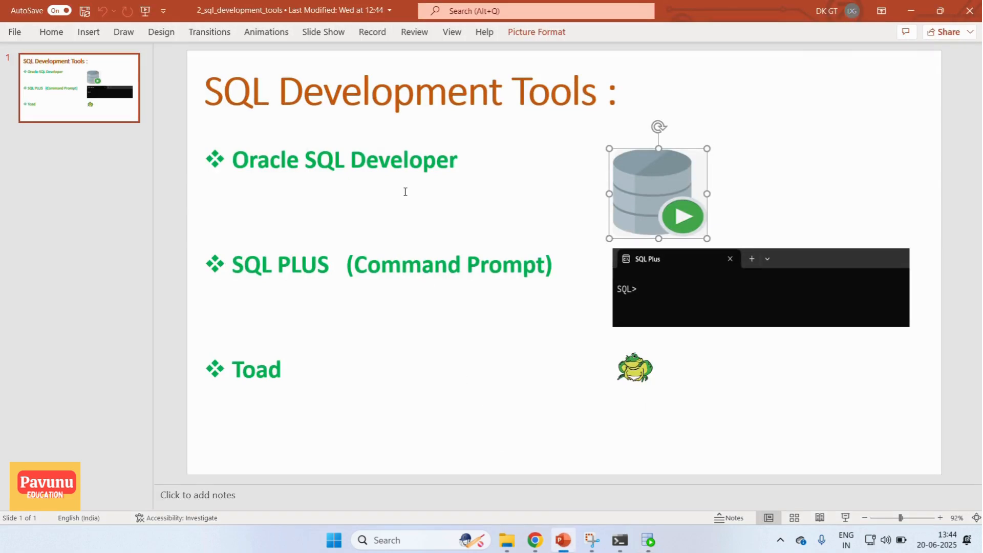
{"action": "left_click", "coordinate": [461, 161]}
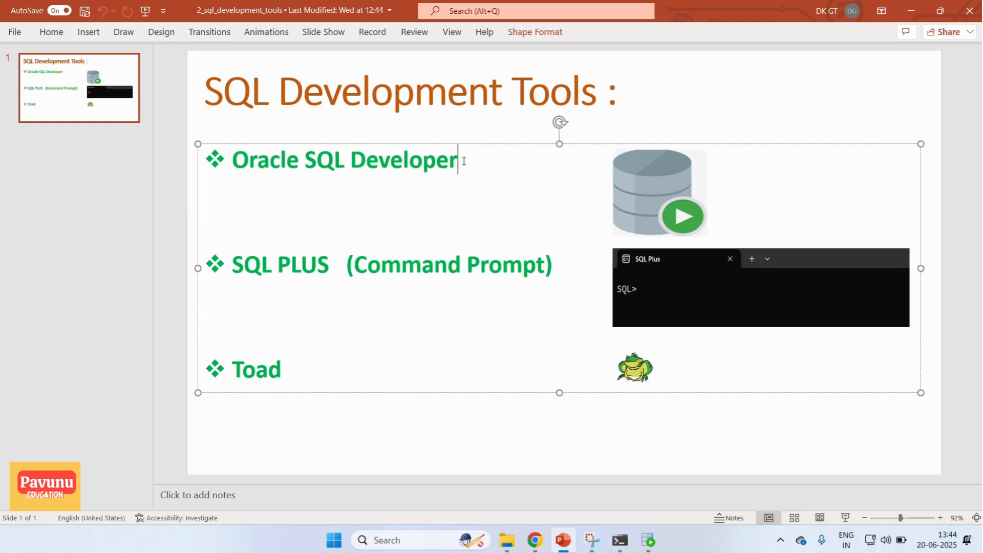
{"action": "left_click", "coordinate": [317, 265]}
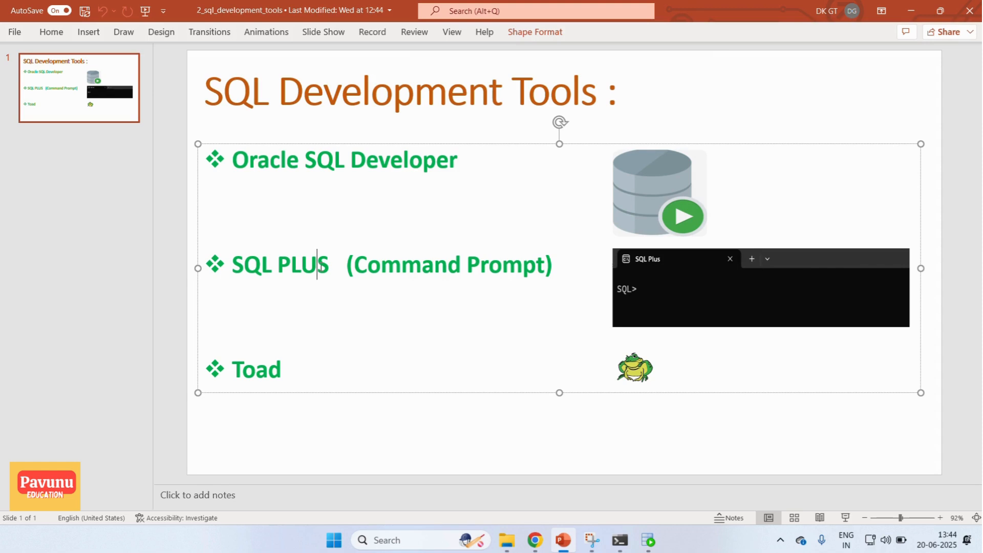